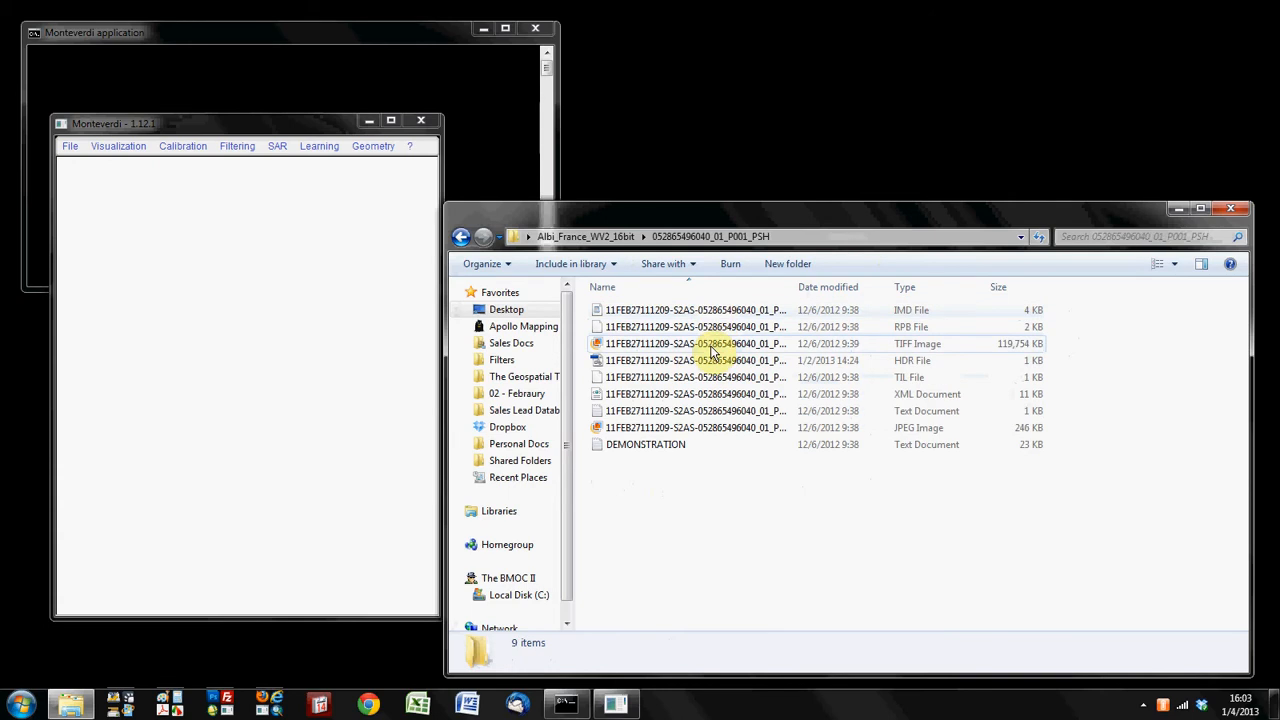
Preview the TIFF image at full window size in Windows Live Photo Gallery and close the preview.
double_click(711, 346)
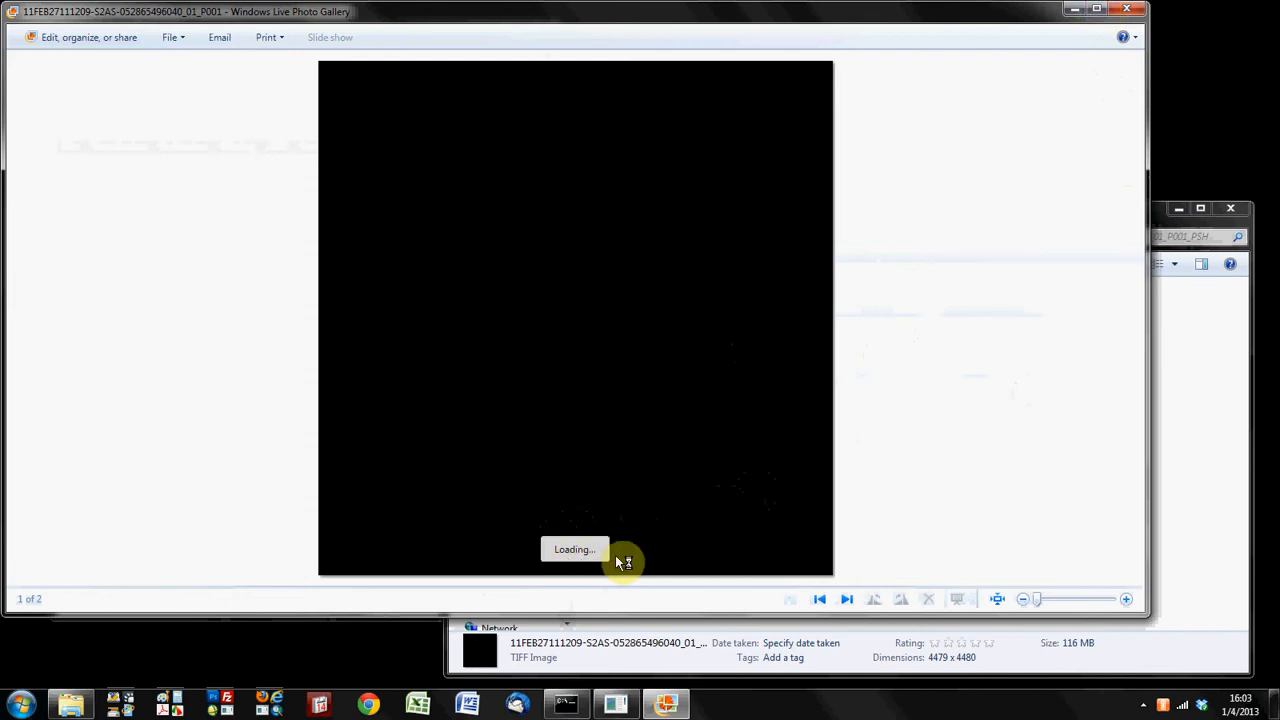
left_click(1097, 10)
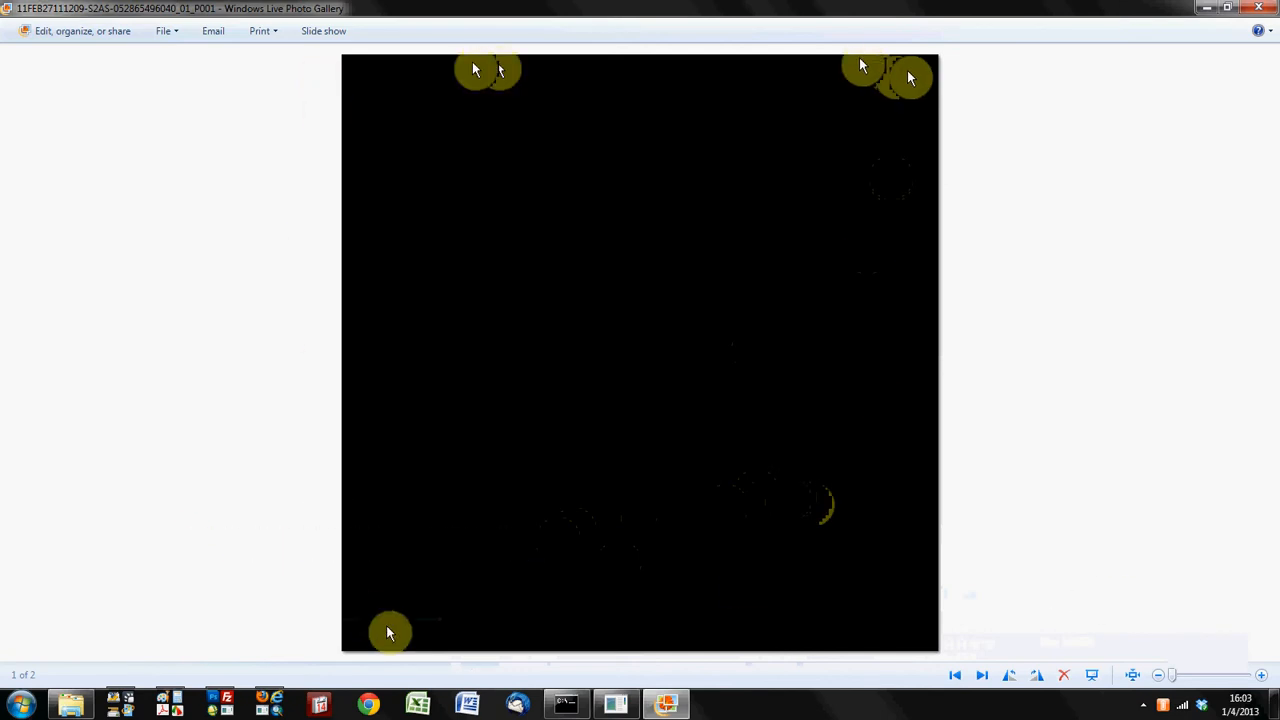
left_click(1266, 8)
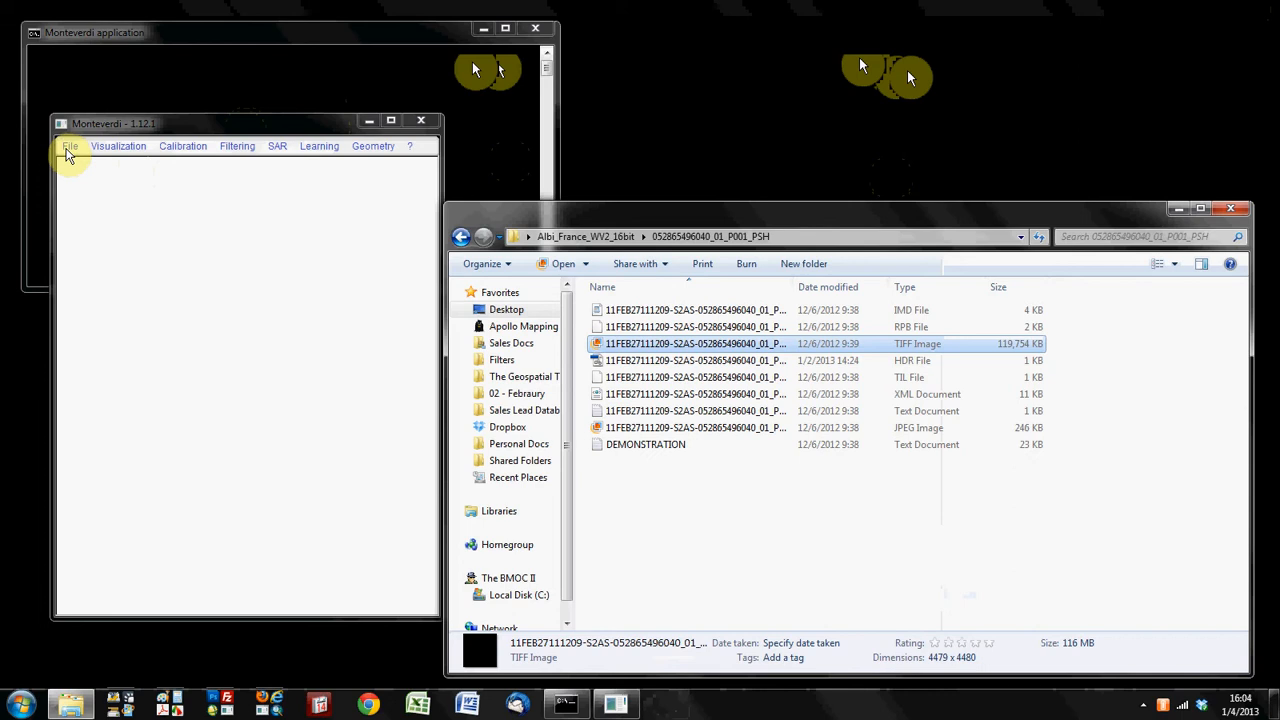
Open the P001.TIF image from the desktop's Albi_France_WV2_16bit folder, P001_PSH subfolder, as a real image dataset in Monteverdi.
left_click(69, 148)
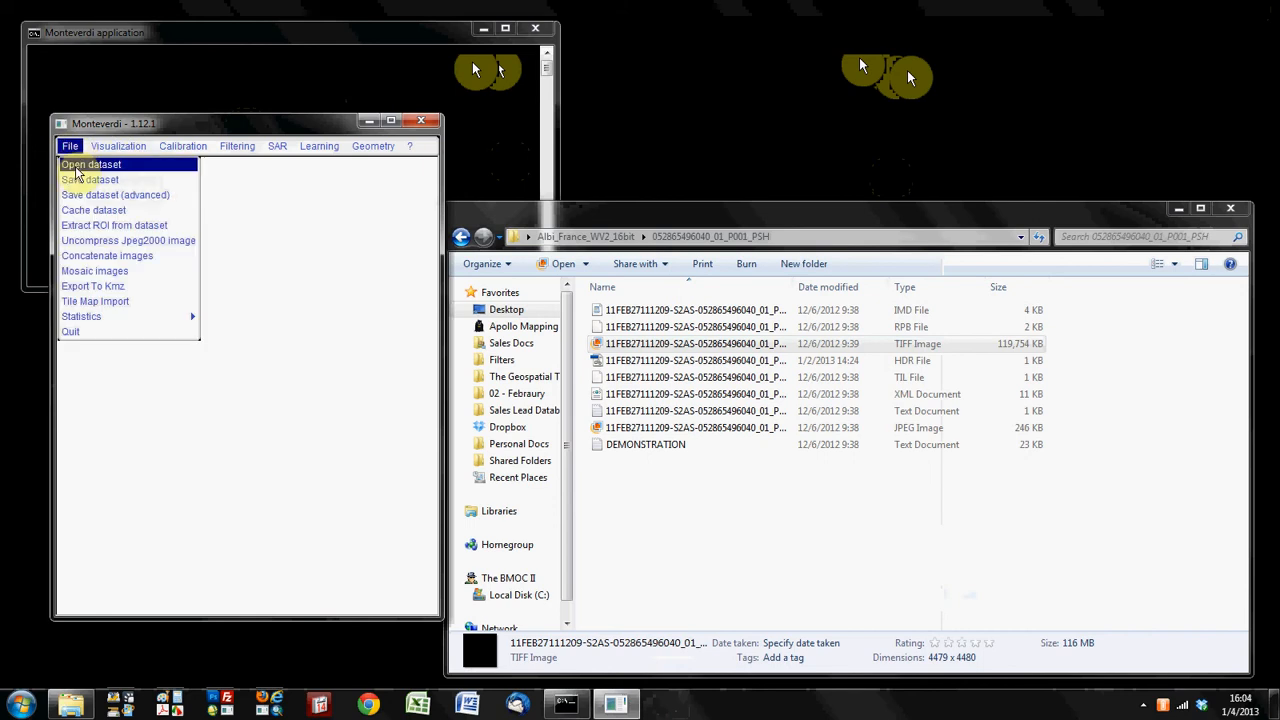
left_click(77, 166)
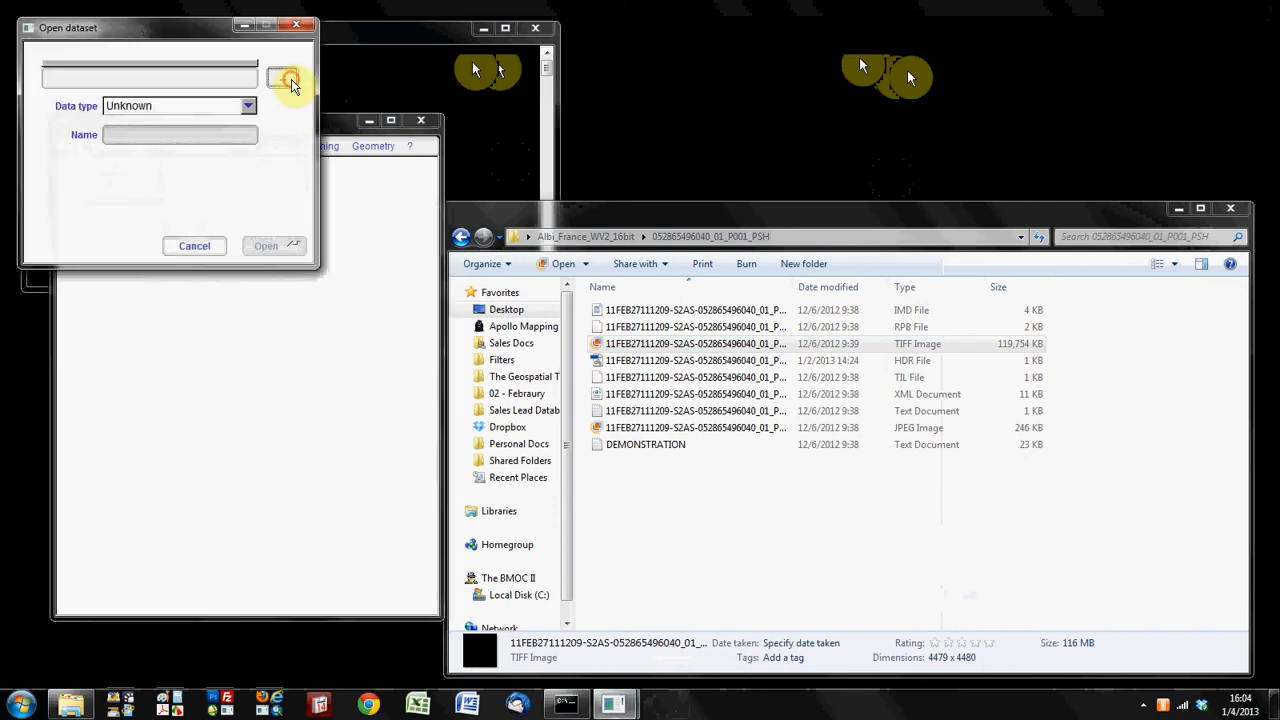
left_click(289, 82)
left_click_drag(286, 50, 508, 168)
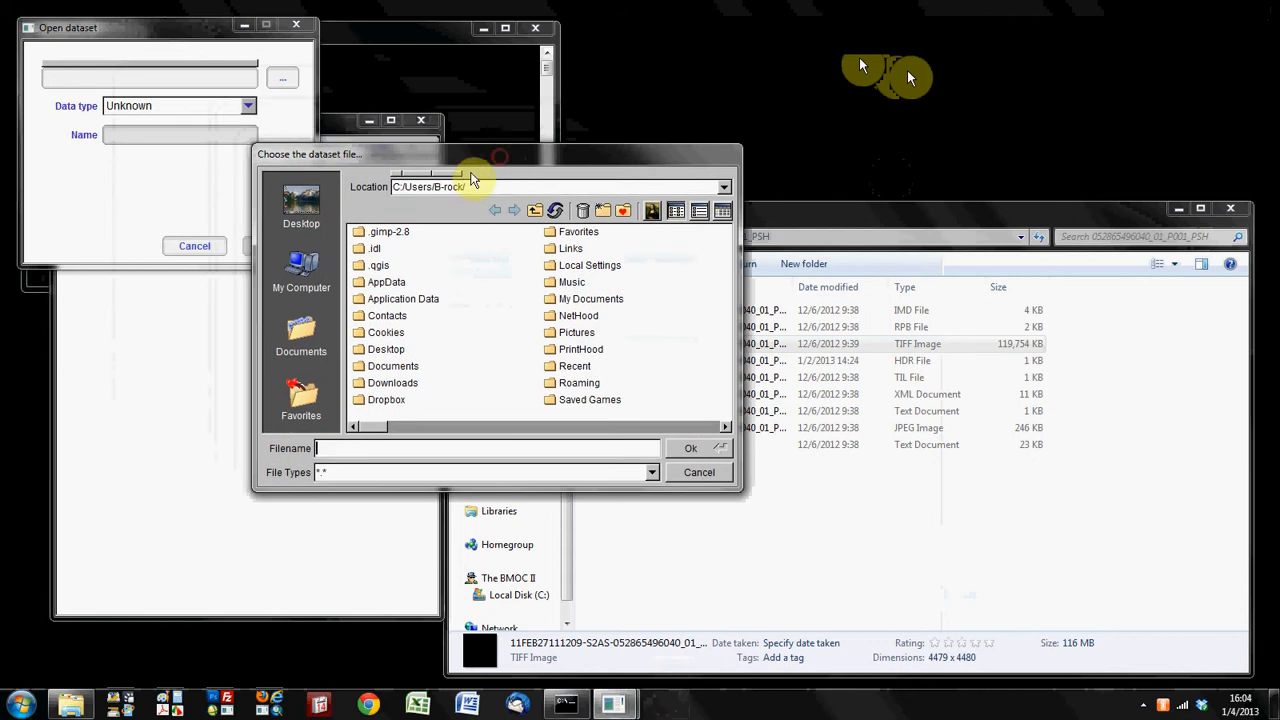
left_click(295, 266)
left_click(296, 214)
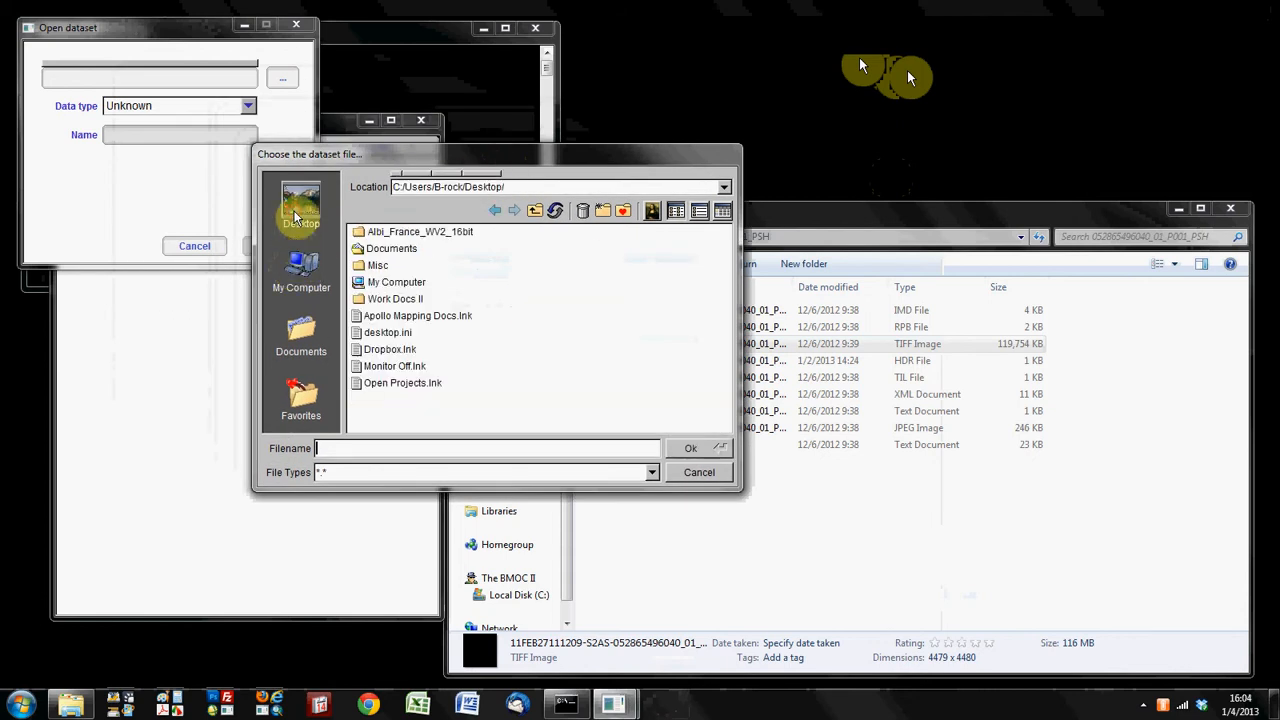
double_click(362, 231)
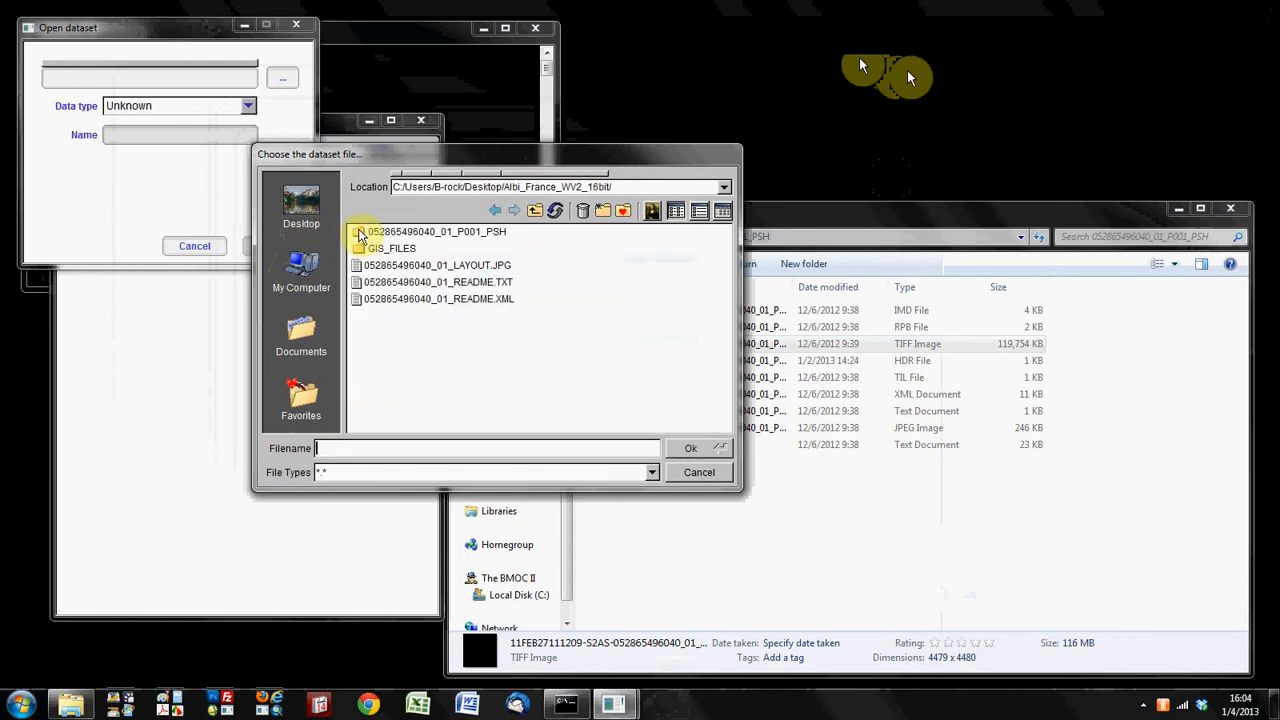
double_click(358, 232)
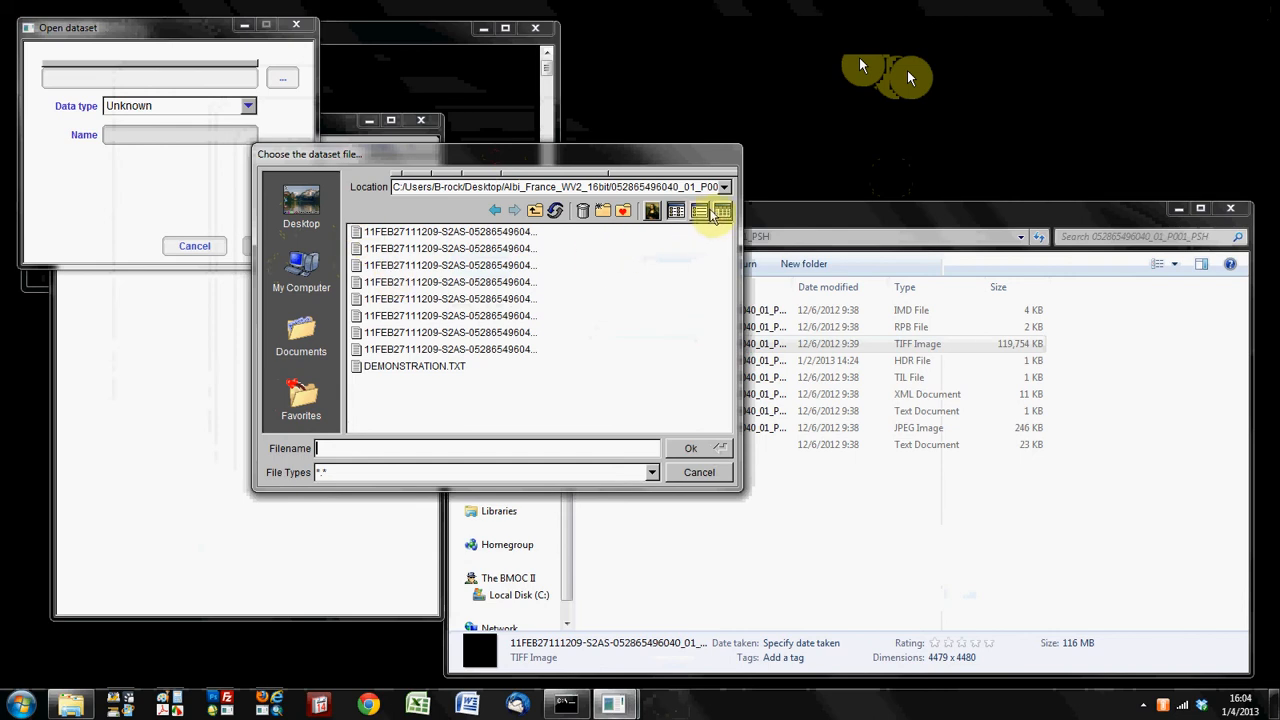
left_click(702, 212)
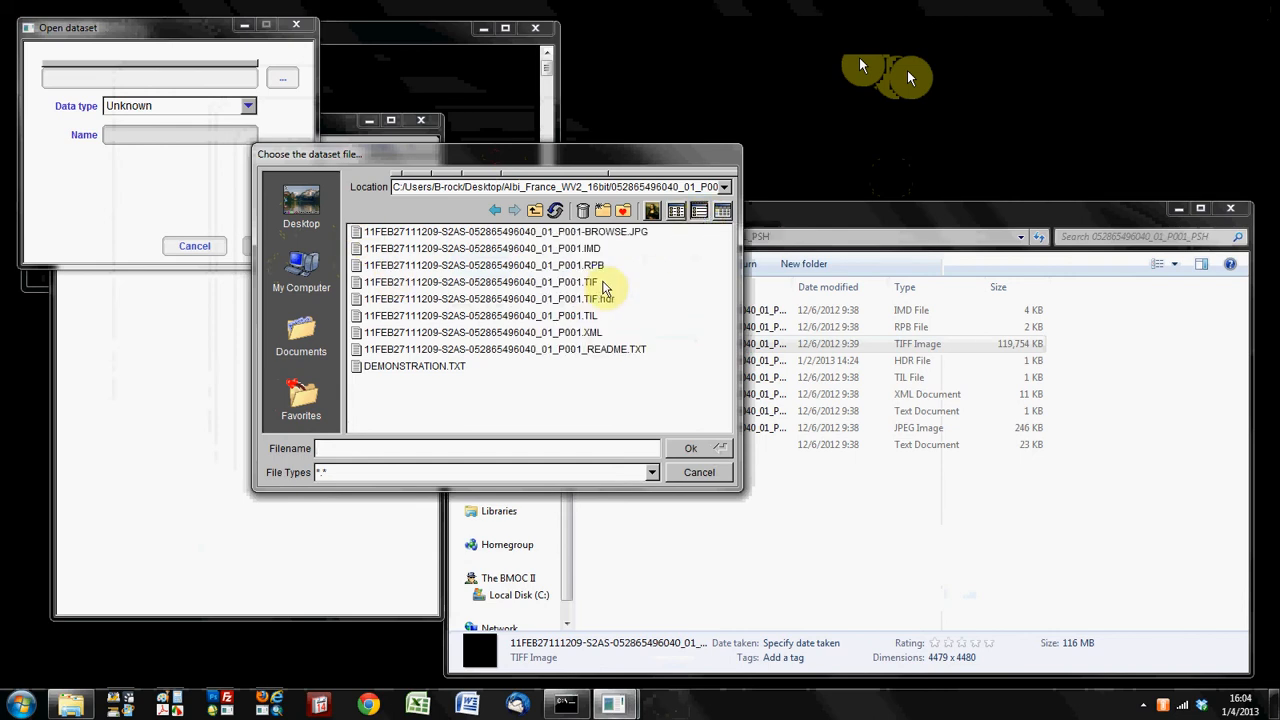
left_click(576, 283)
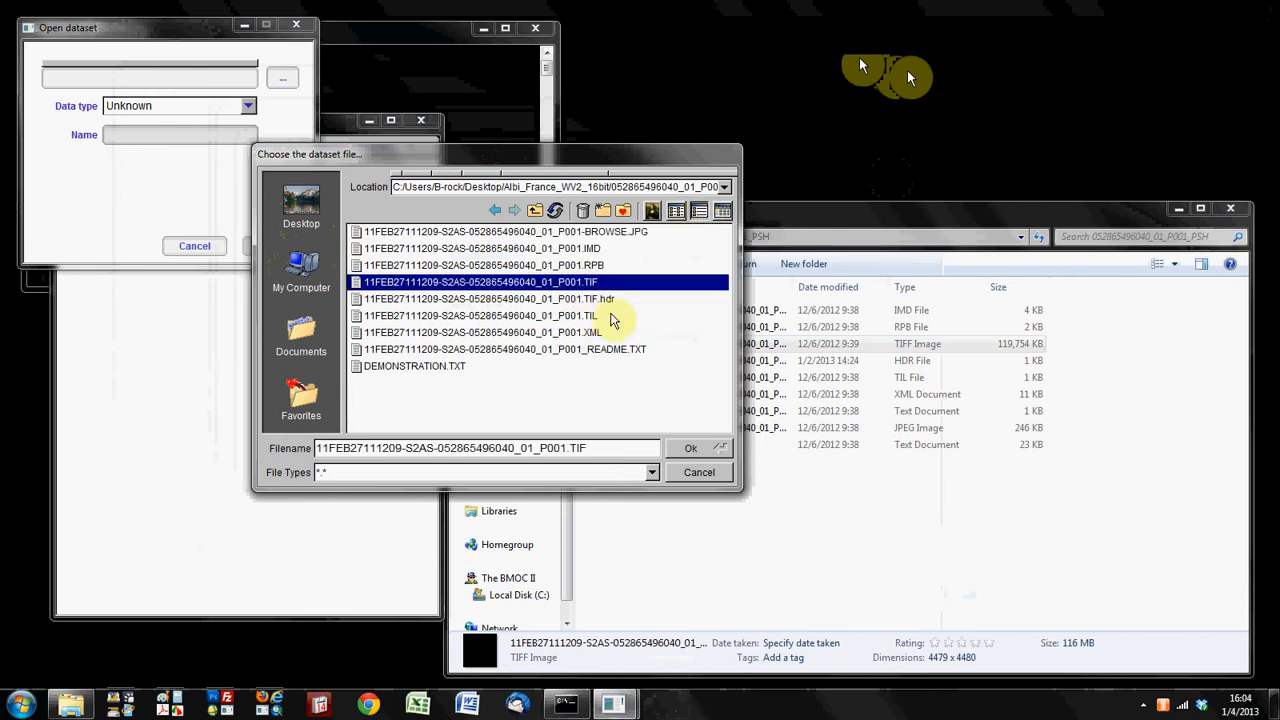
left_click(695, 450)
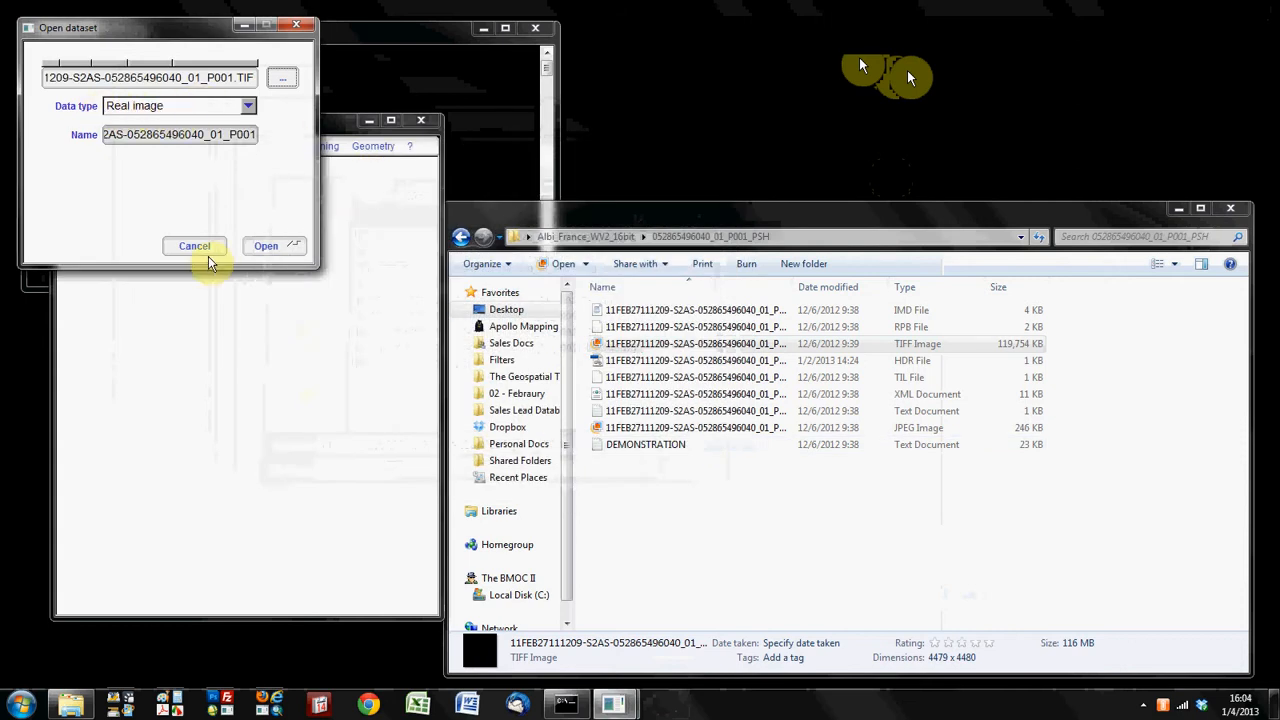
left_click(270, 246)
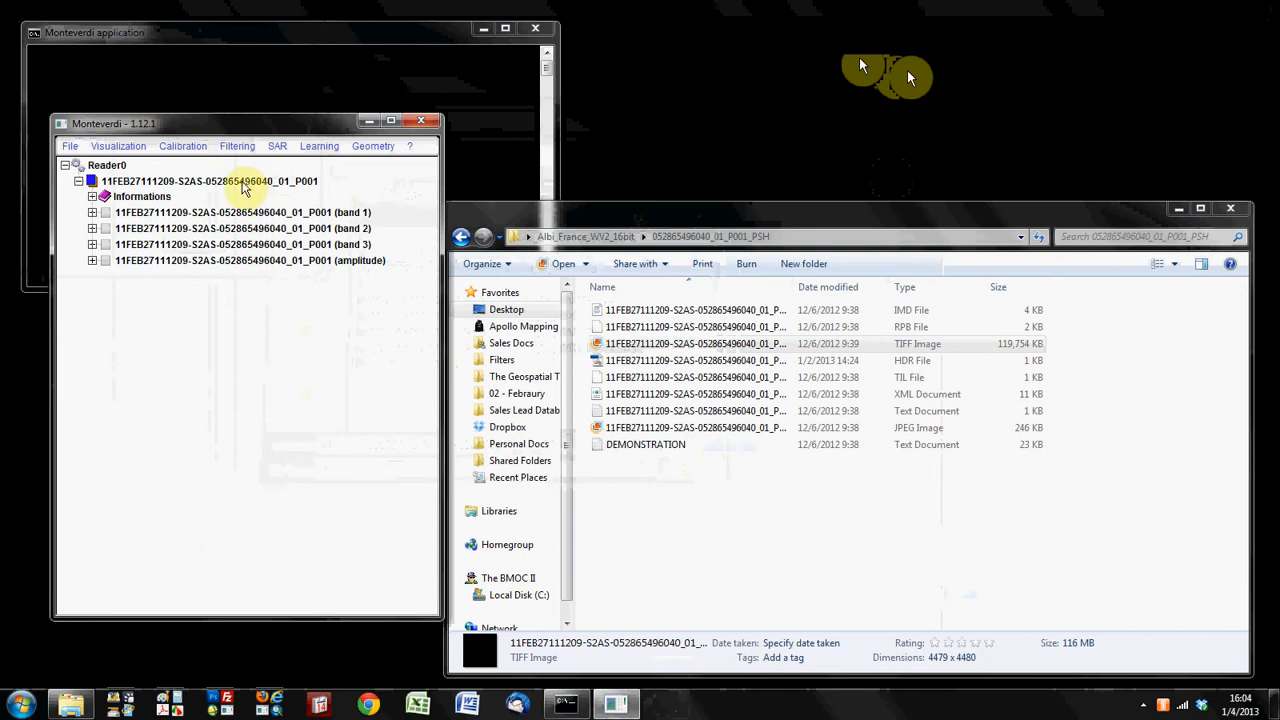
Display the loaded P001 dataset in the viewer and place its settings window beside the image window.
left_click(243, 186)
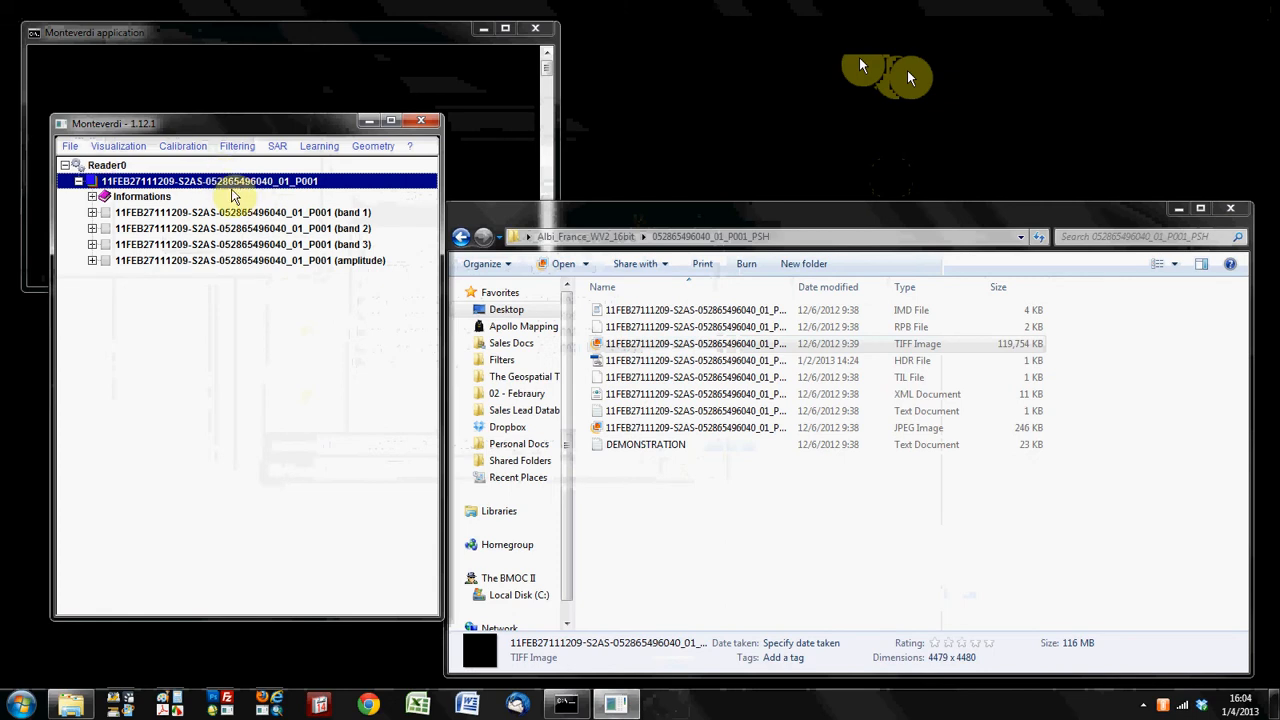
left_click(232, 195)
right_click(234, 183)
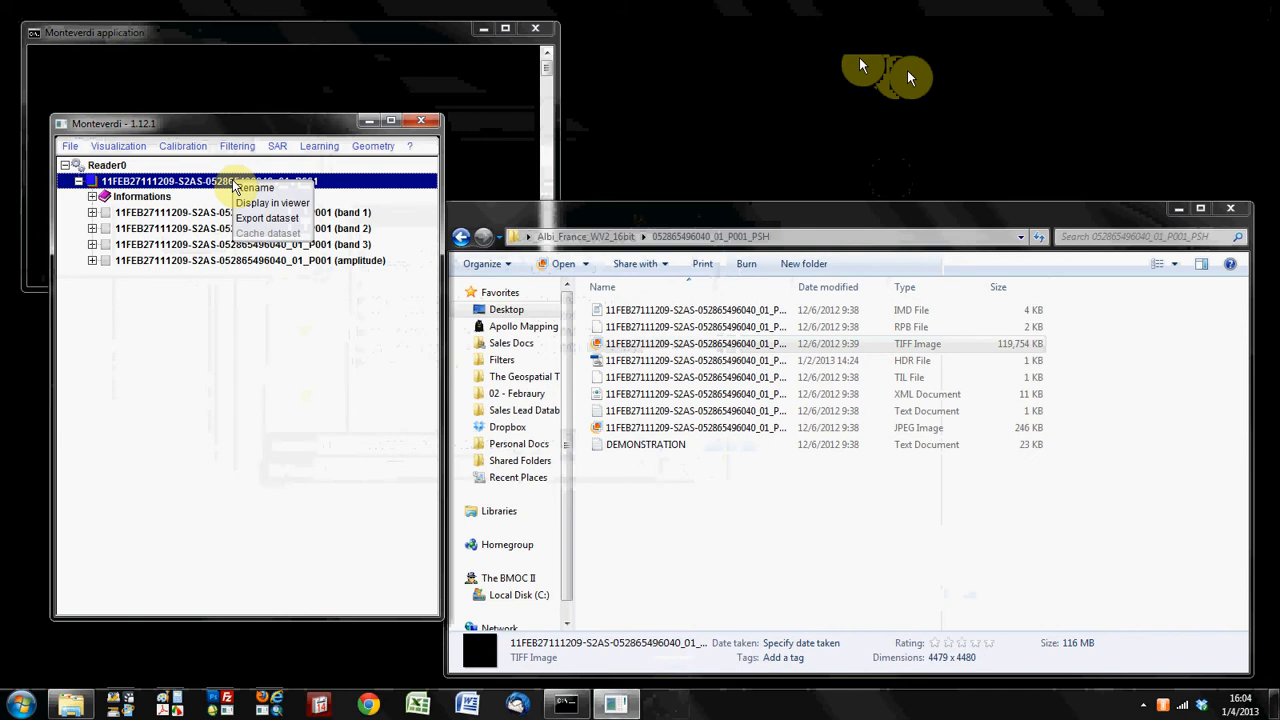
left_click(292, 203)
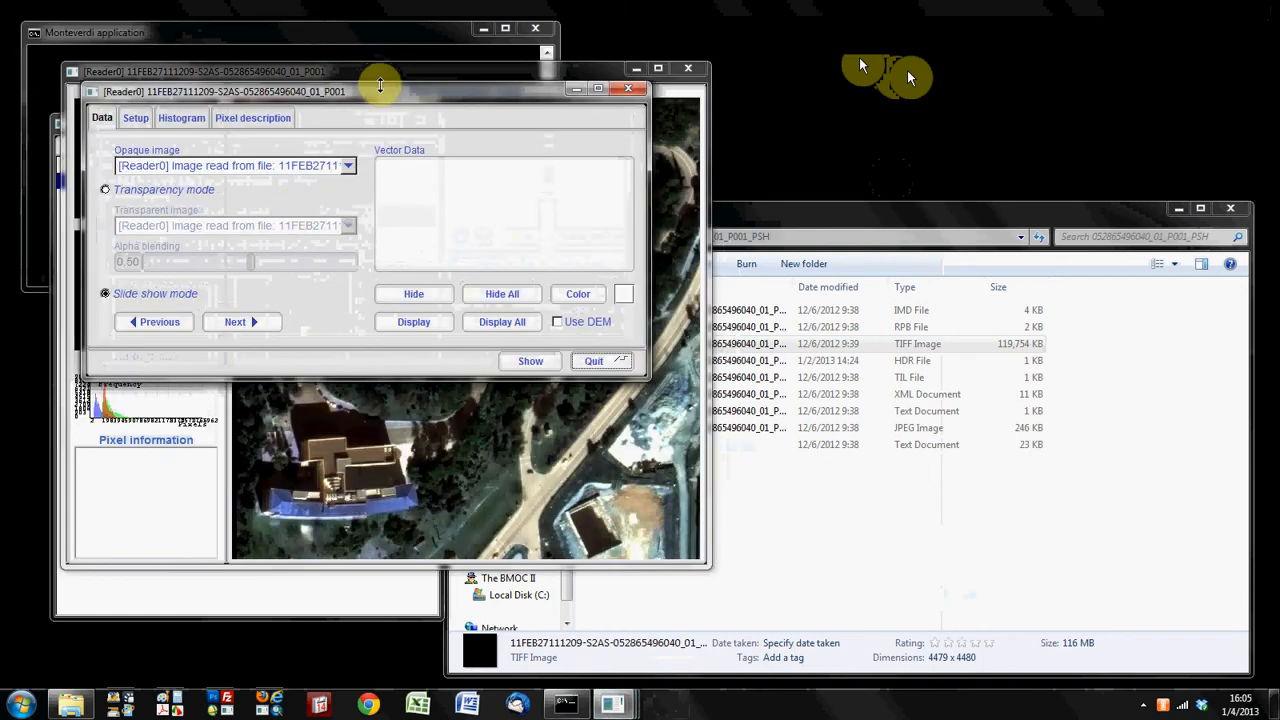
left_click_drag(375, 93, 920, 160)
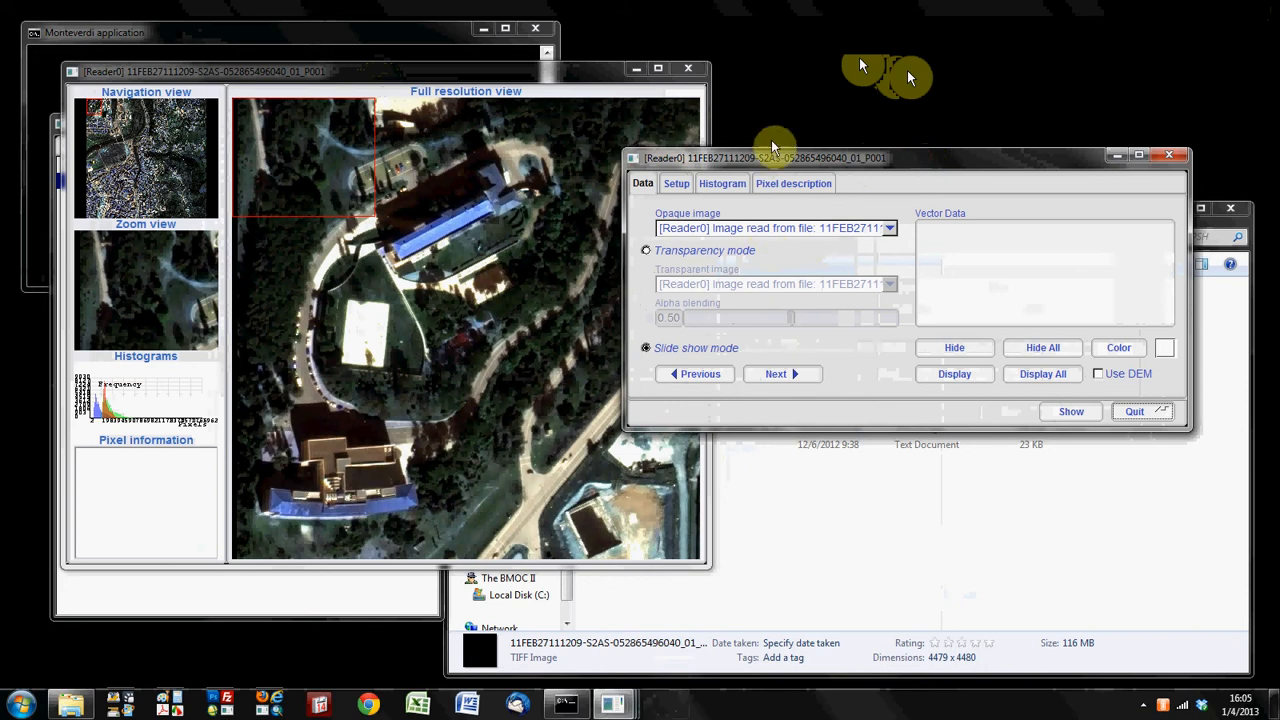
left_click_drag(777, 157, 855, 117)
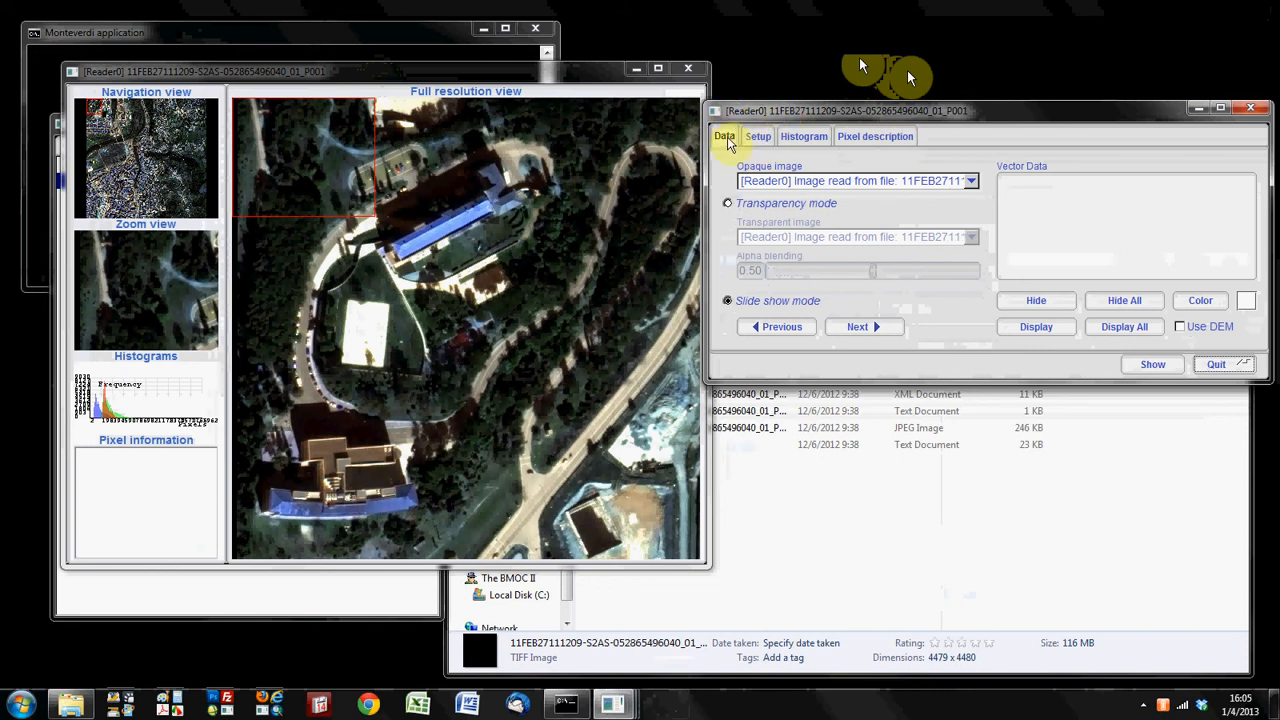
Set the RGB composition to red channel 1, green channel 2 and blue channel 3, and apply it.
left_click(757, 140)
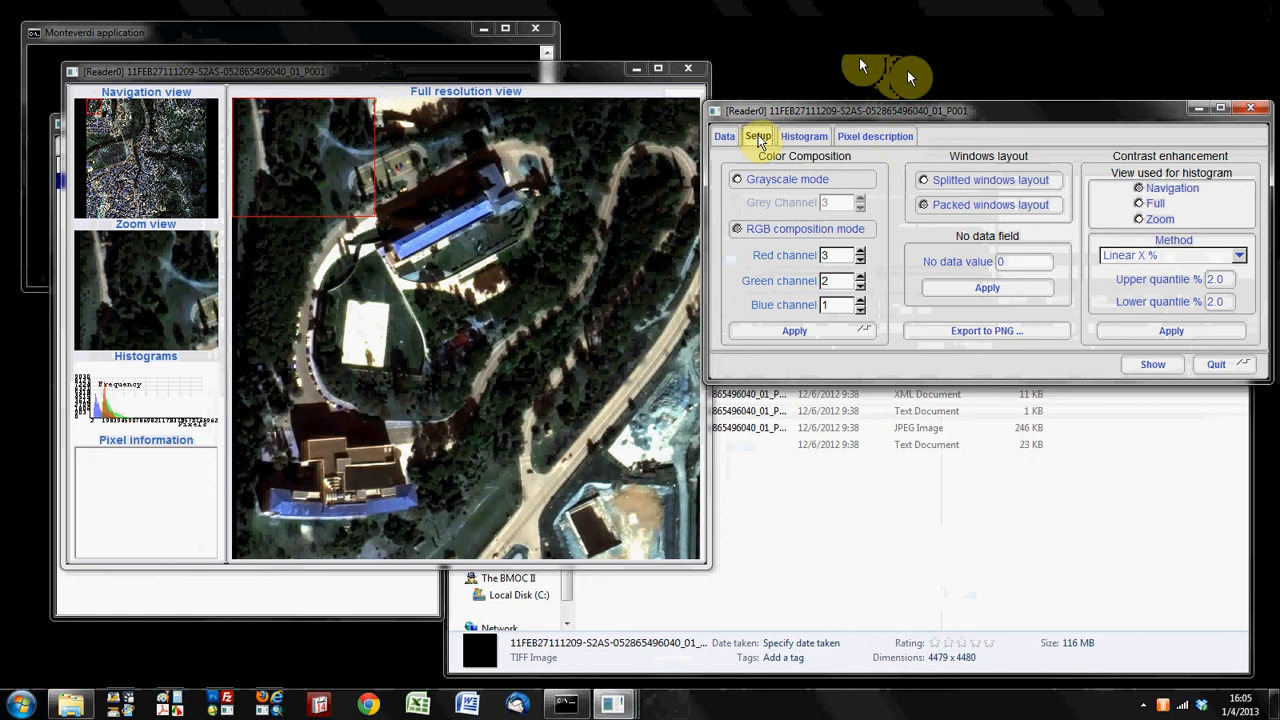
left_click(160, 170)
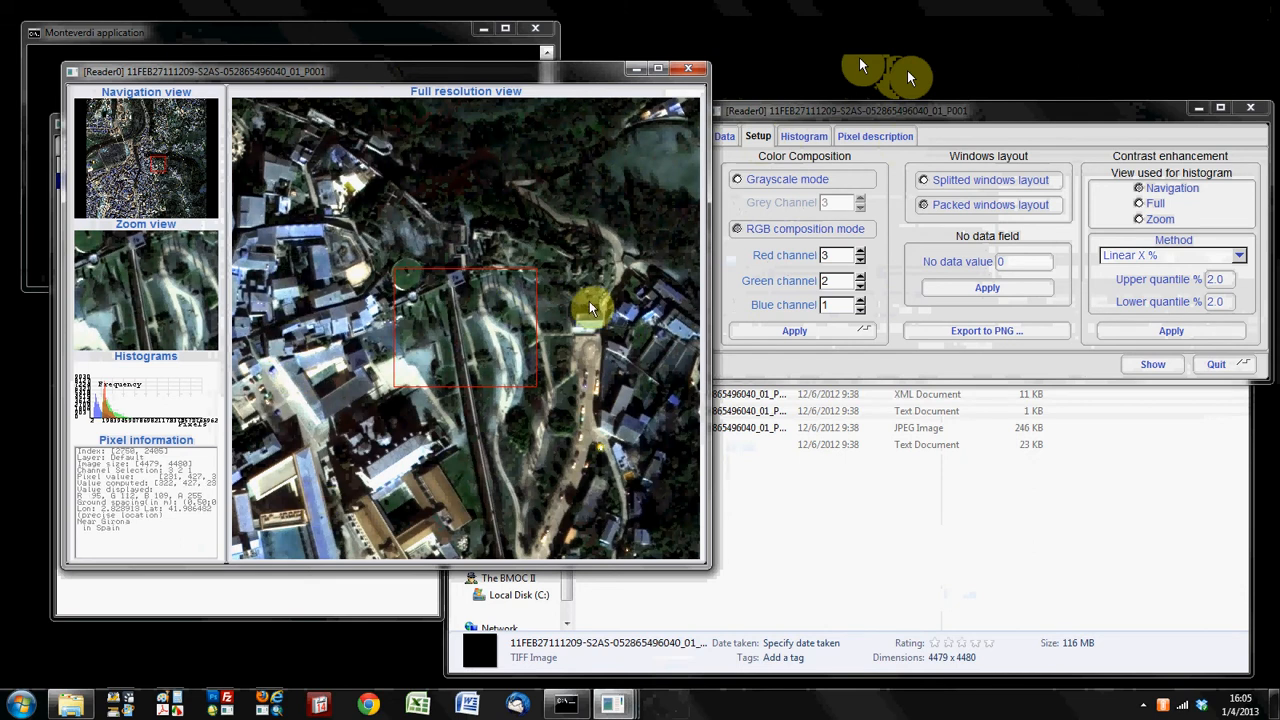
left_click(860, 259)
left_click(860, 259)
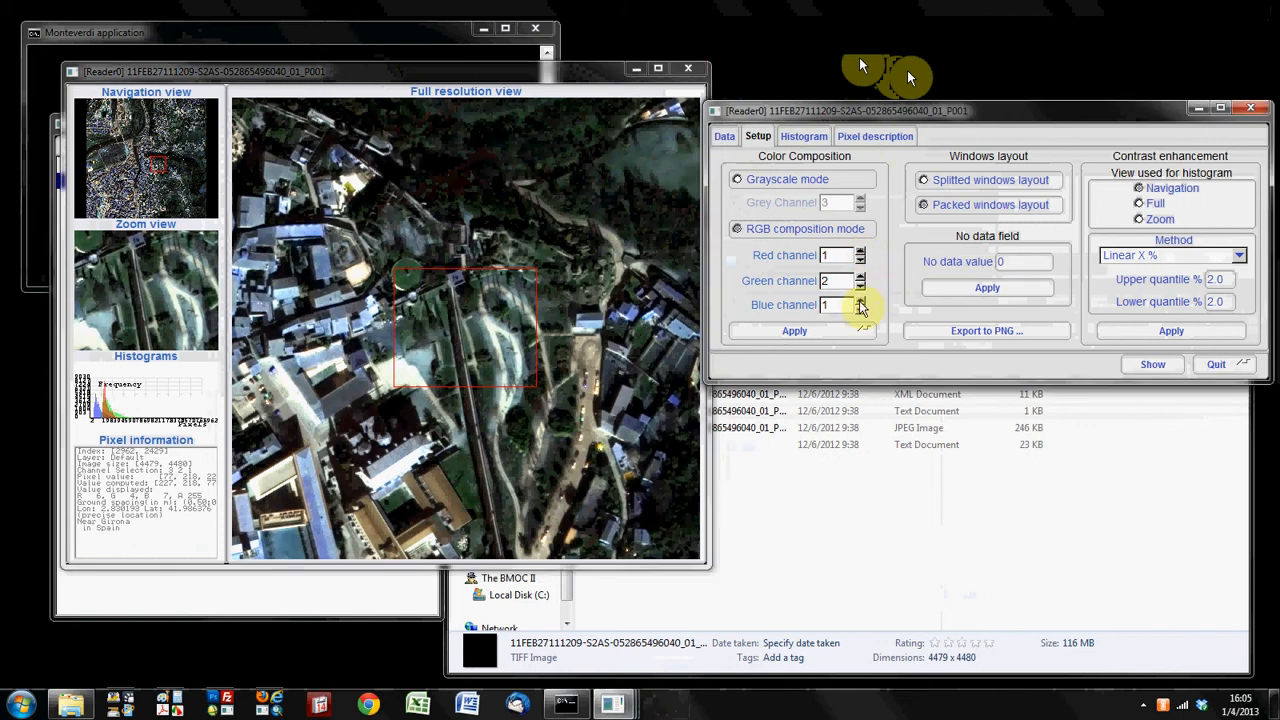
left_click(860, 300)
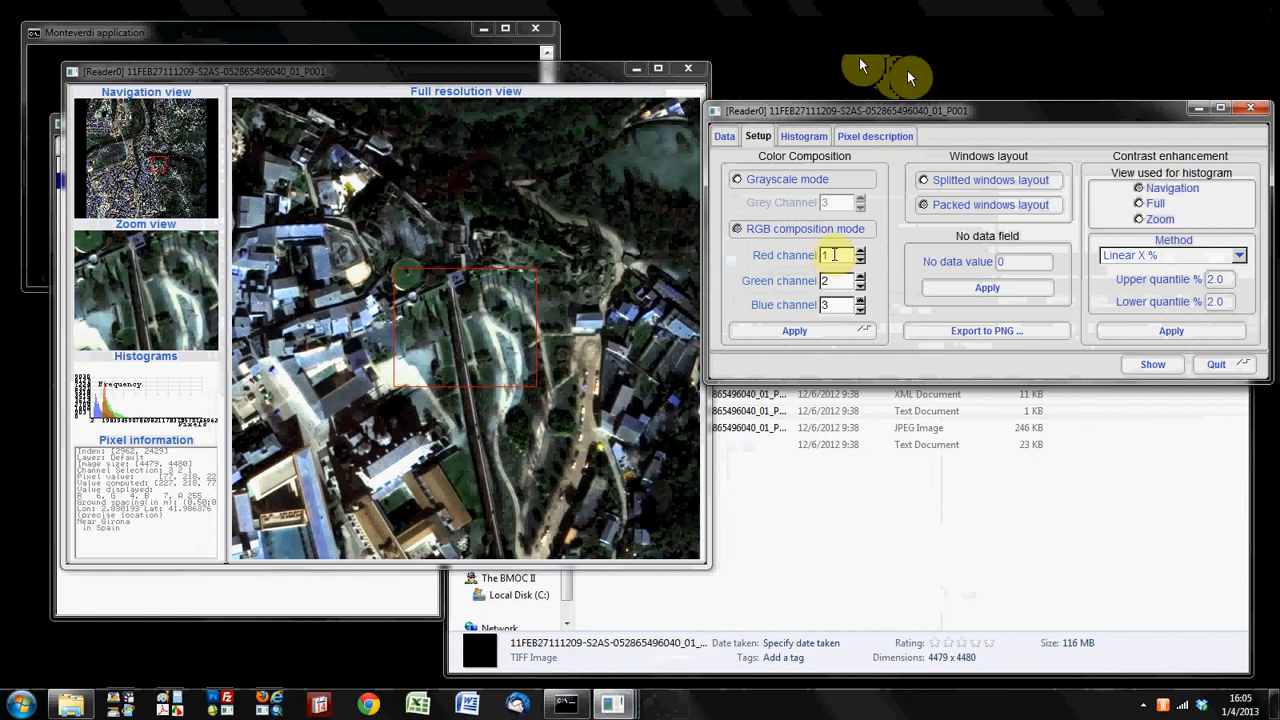
left_click(837, 332)
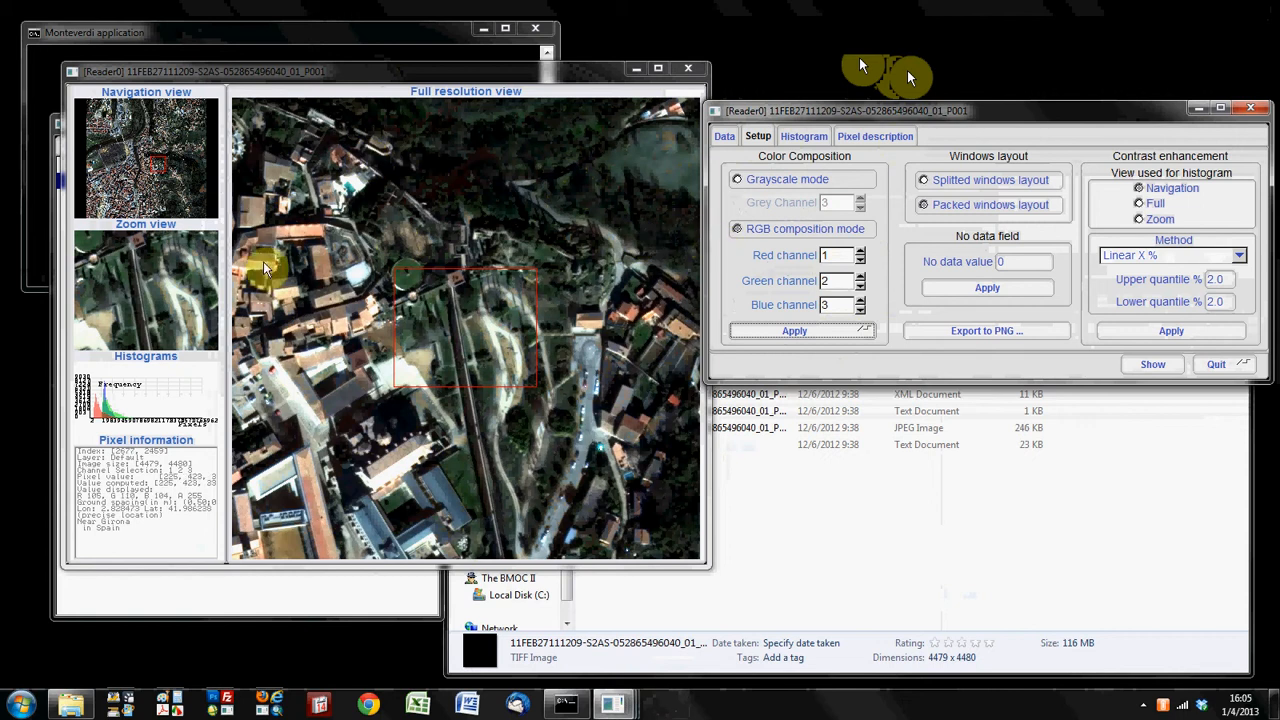
Examine the town area south of the image centre in the maximized viewer with a widened navigation column, and restore the window size.
left_click(153, 182)
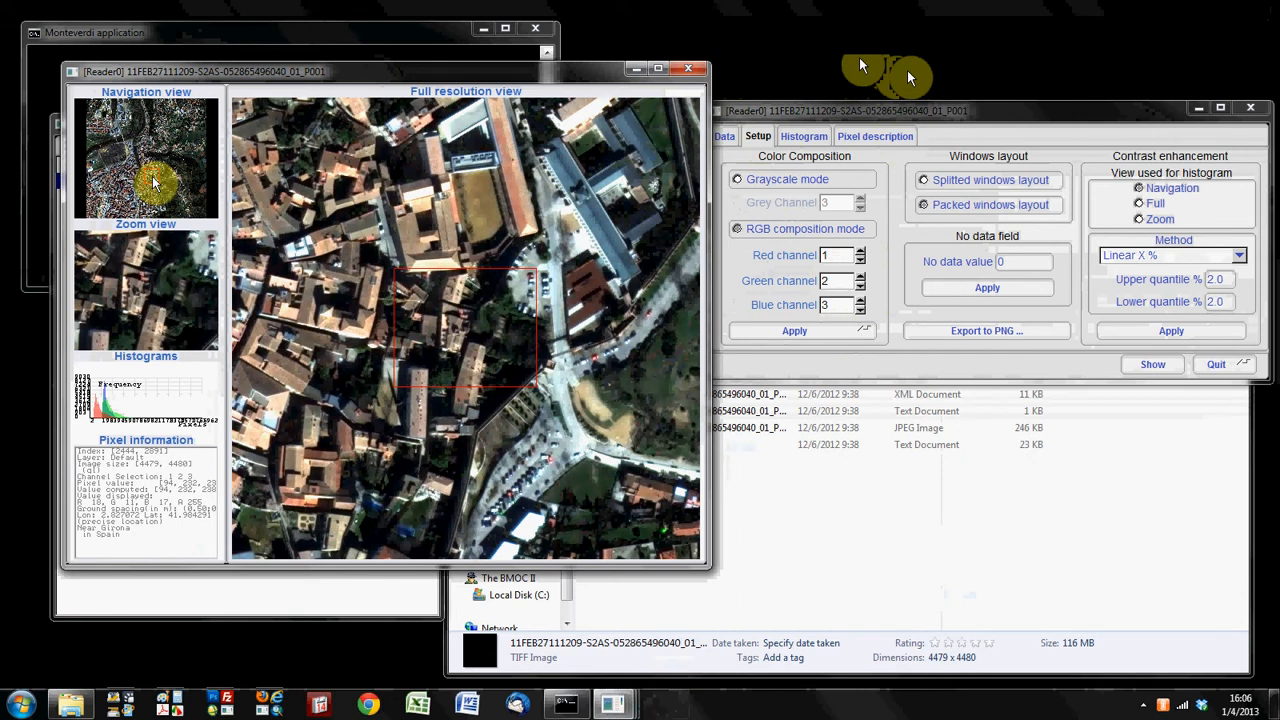
left_click(657, 70)
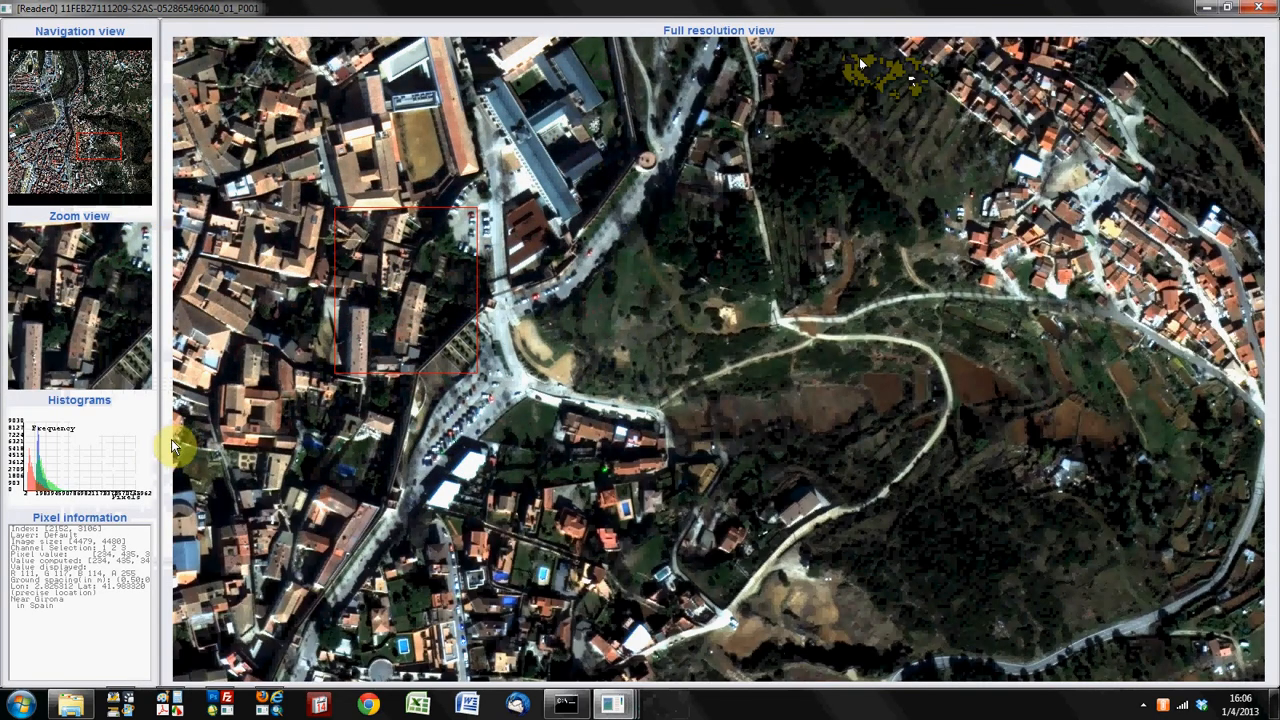
left_click_drag(160, 443, 200, 439)
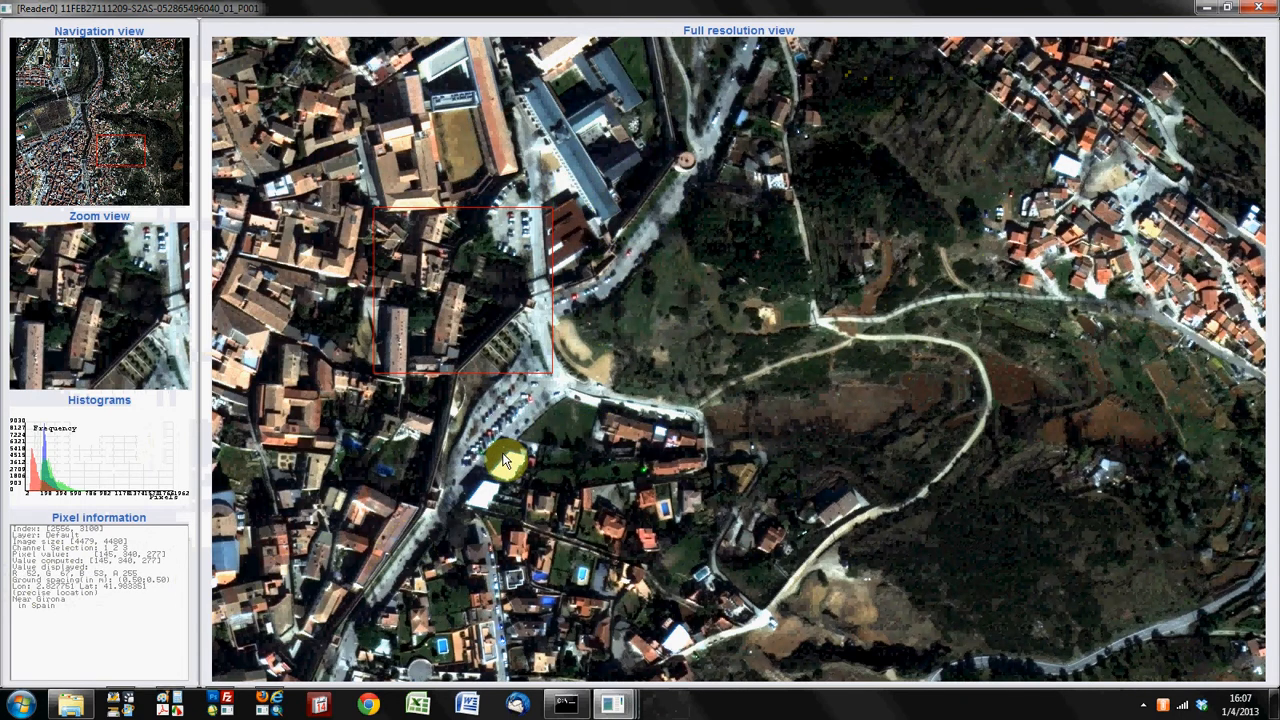
left_click(1227, 7)
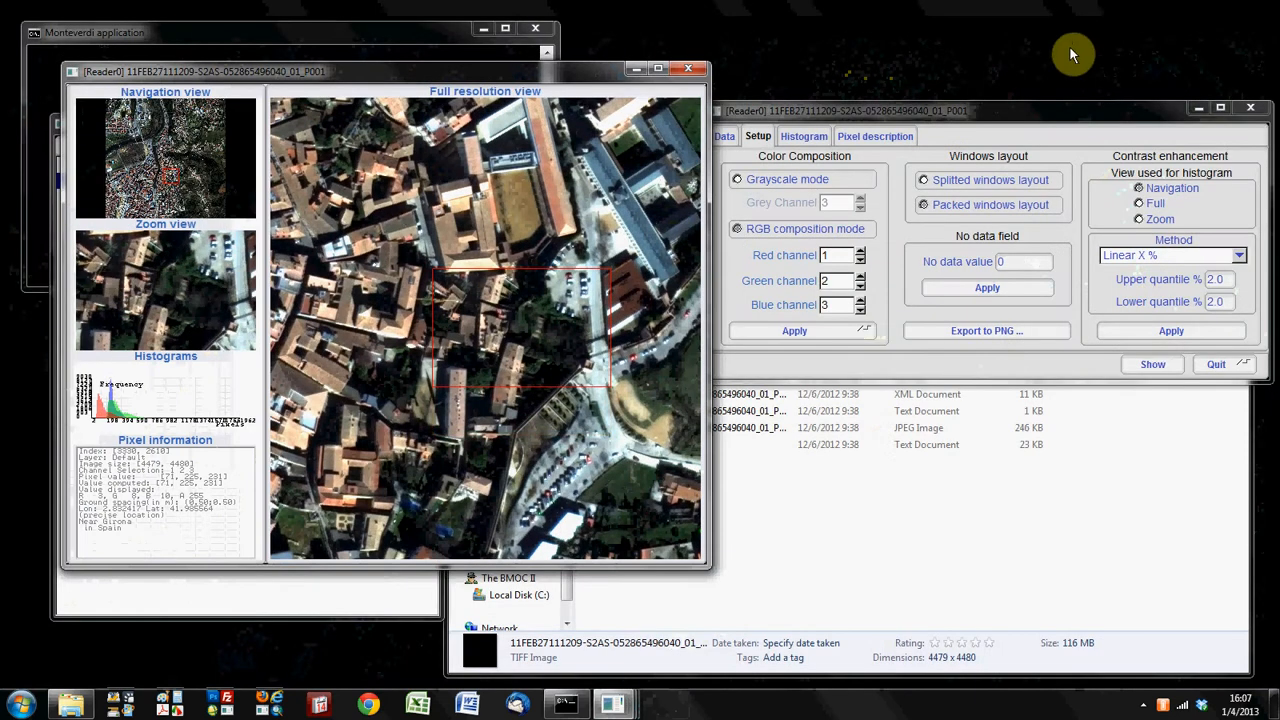
Show the area near the southern edge of the image in the full resolution view.
left_click(1020, 111)
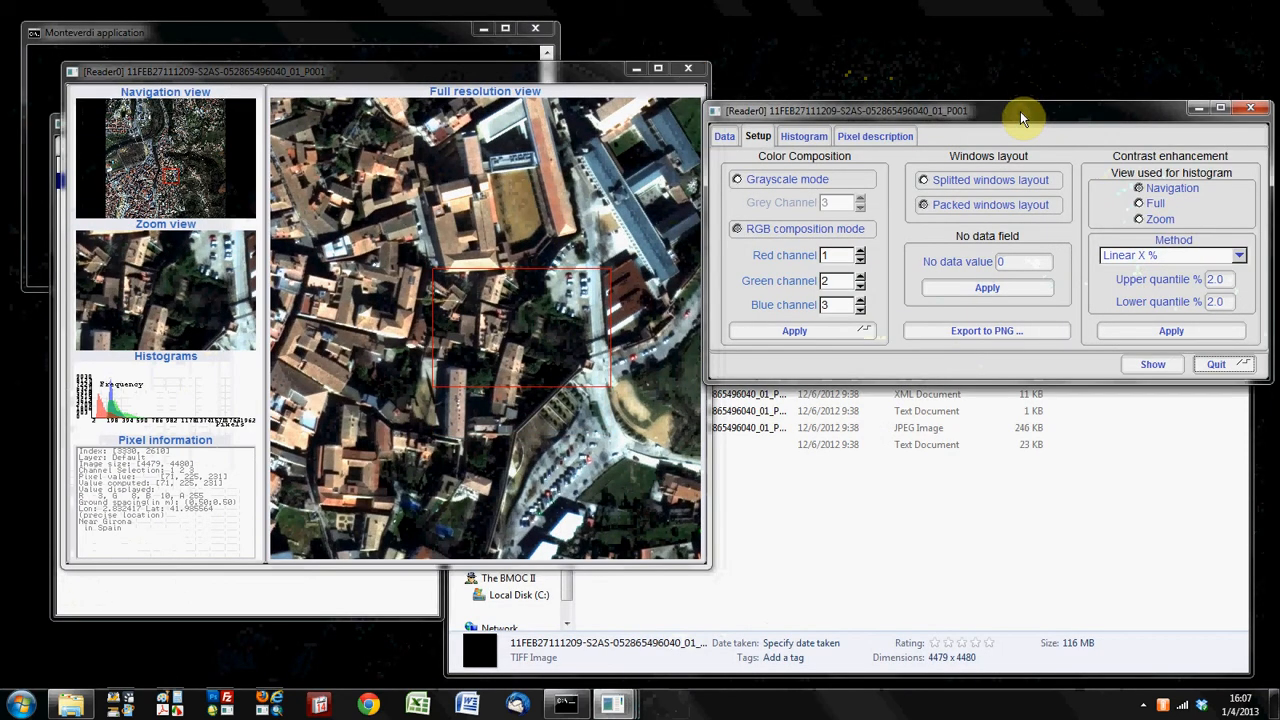
left_click(124, 205)
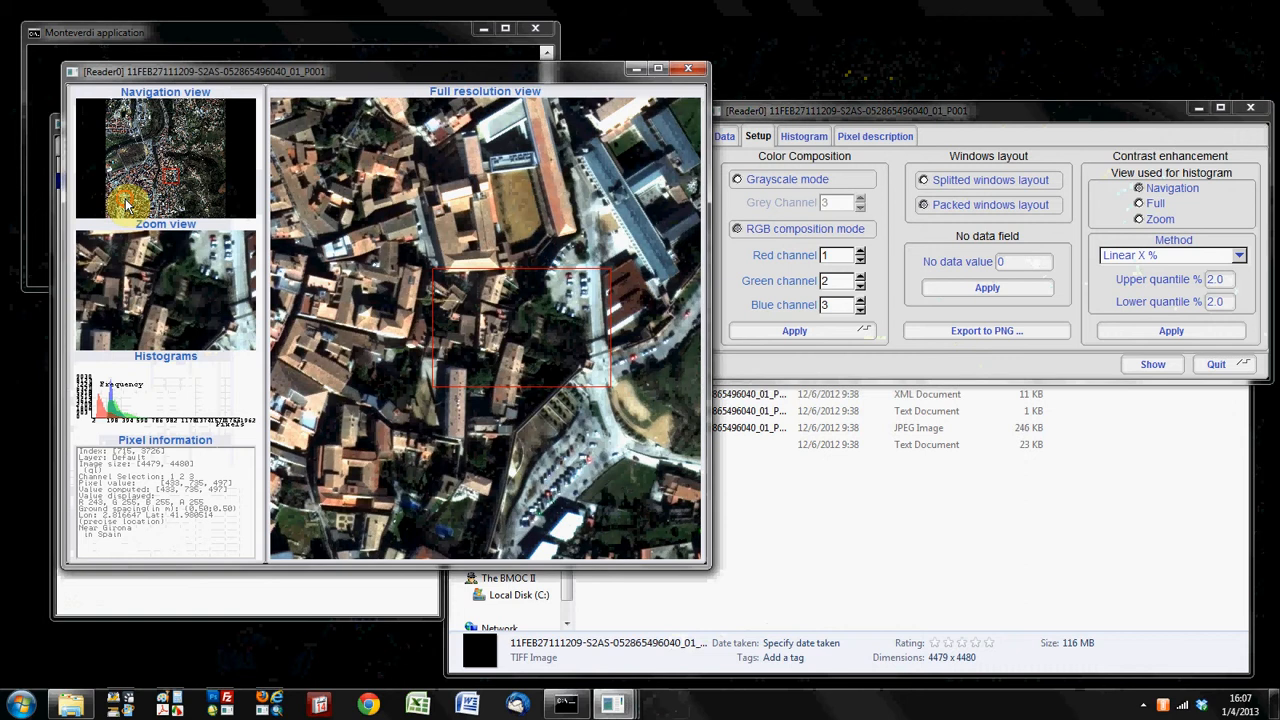
left_click(174, 208)
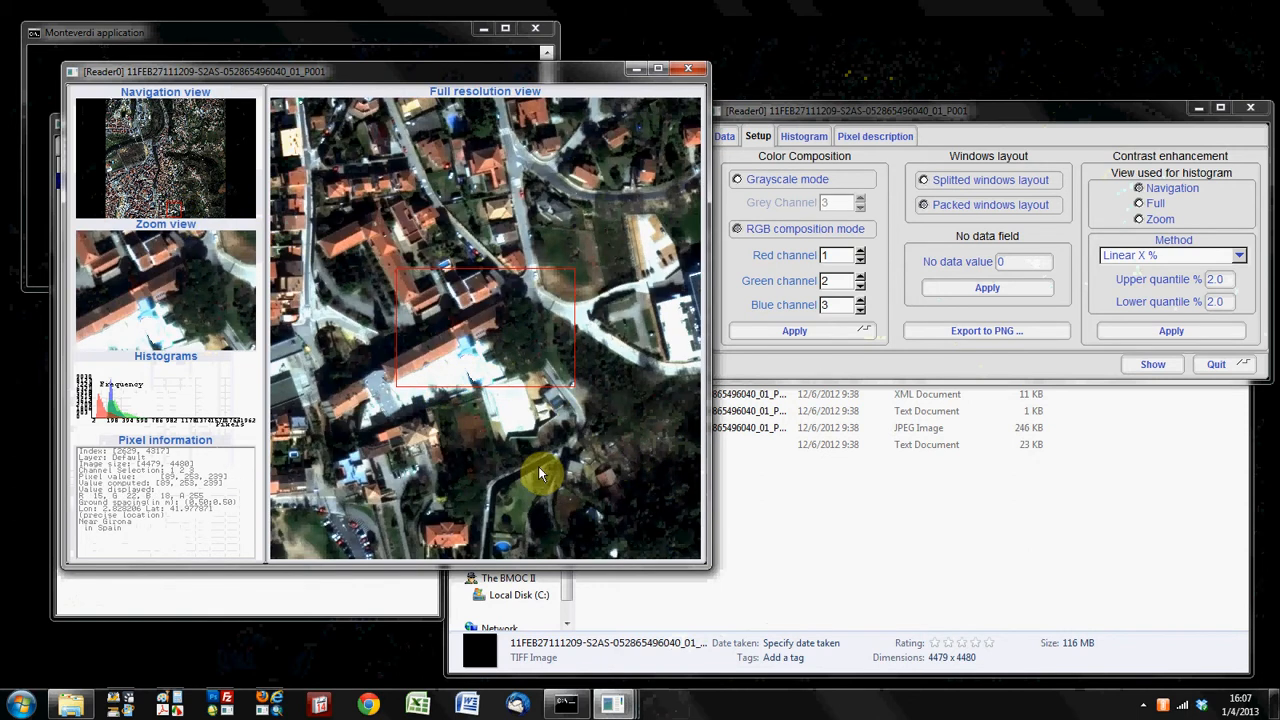
Apply the Gaussian contrast enhancement method to the displayed image.
left_click(1127, 110)
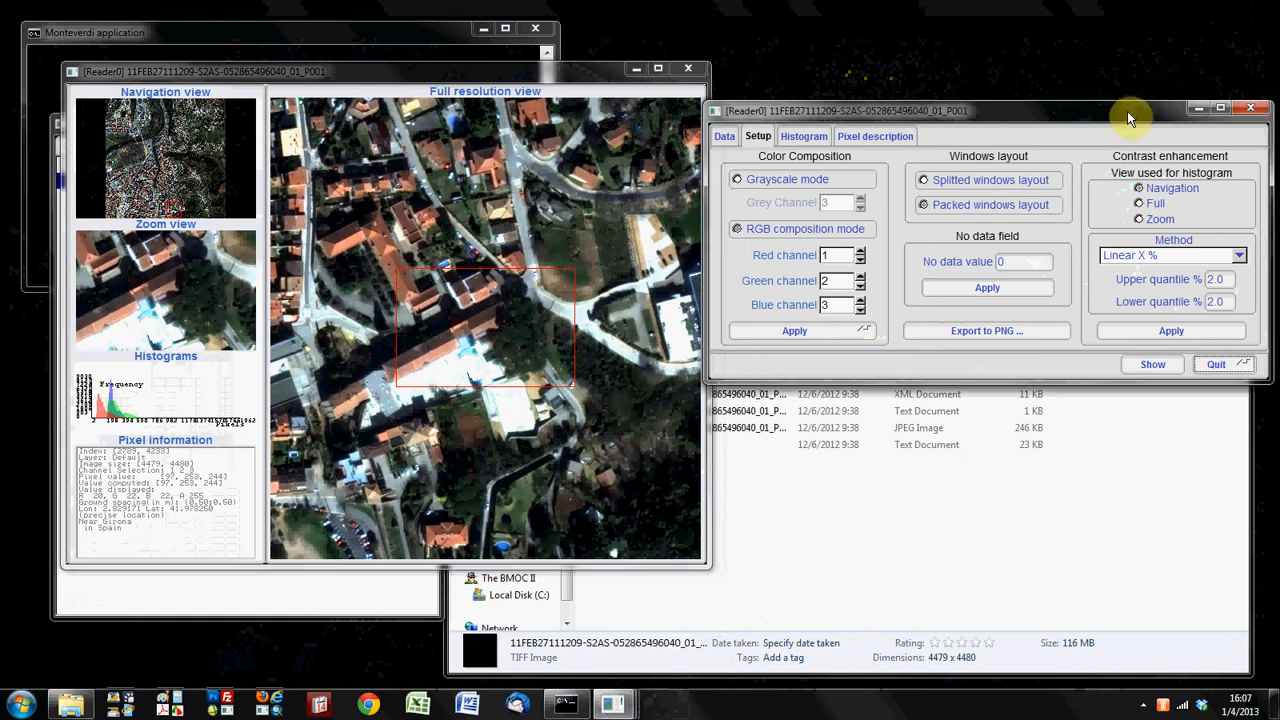
left_click(1218, 262)
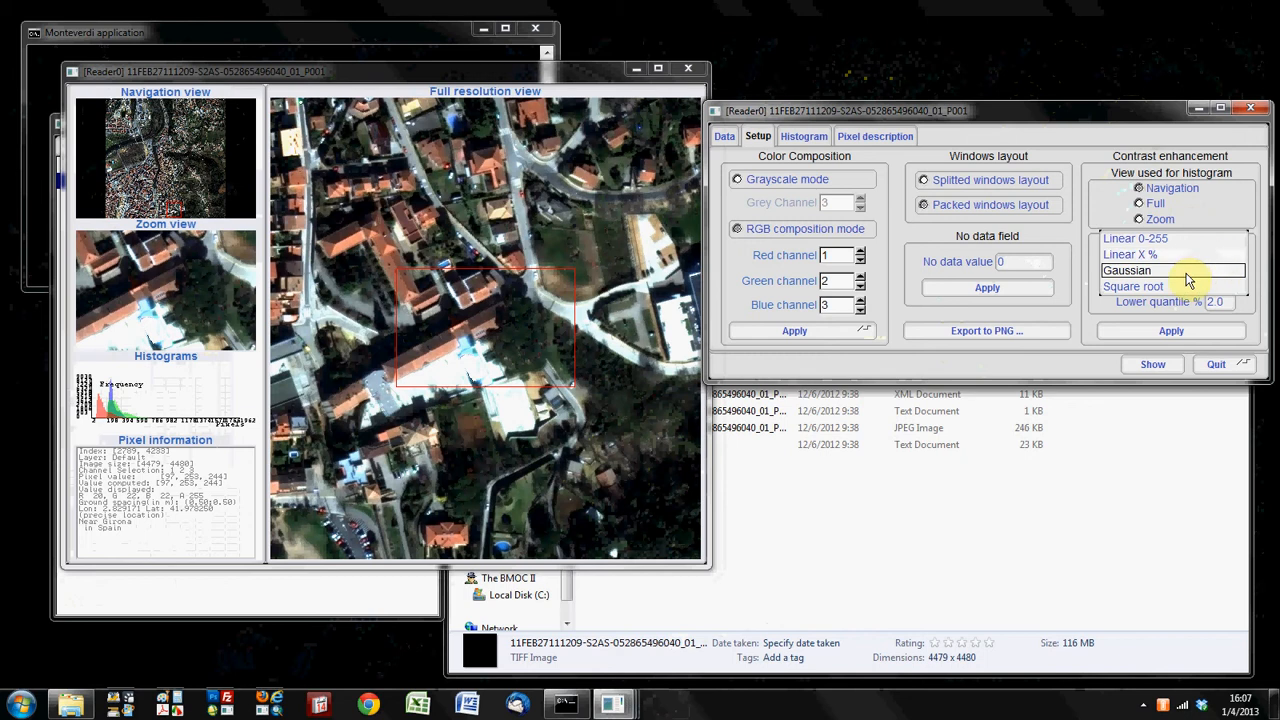
left_click(1186, 272)
left_click(1190, 331)
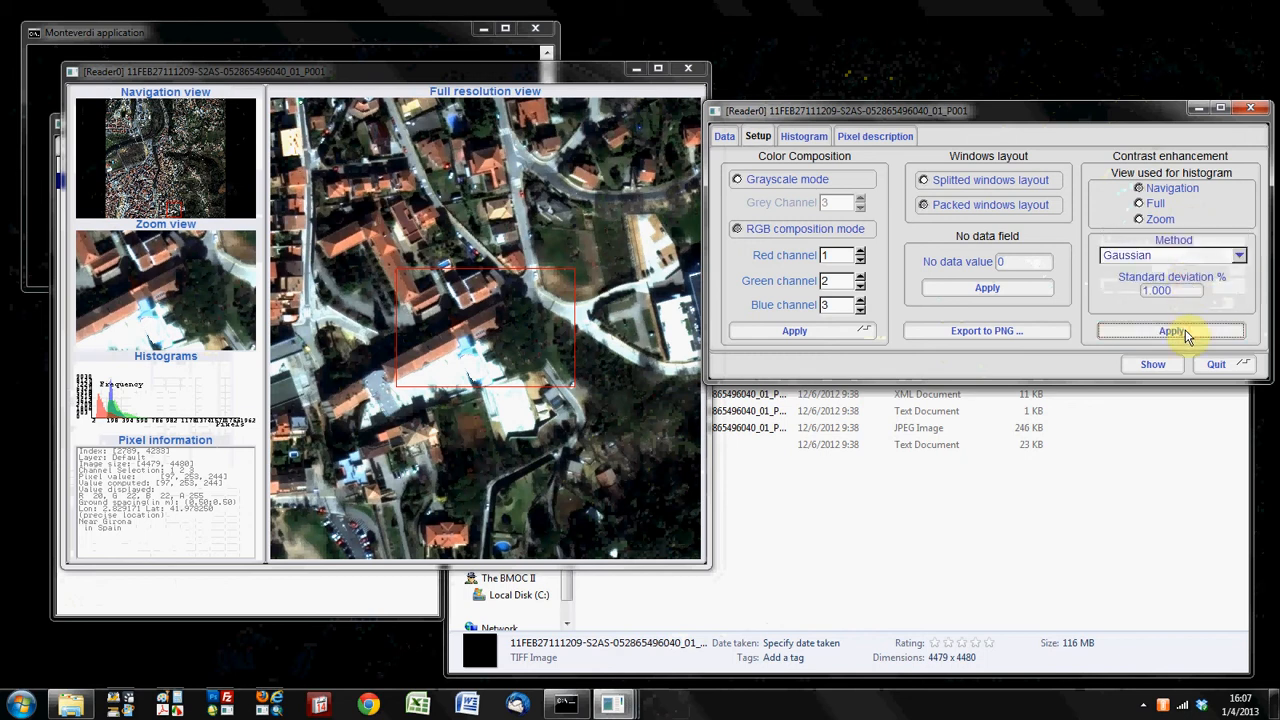
Apply the Square root contrast enhancement method to the displayed image.
left_click(1200, 256)
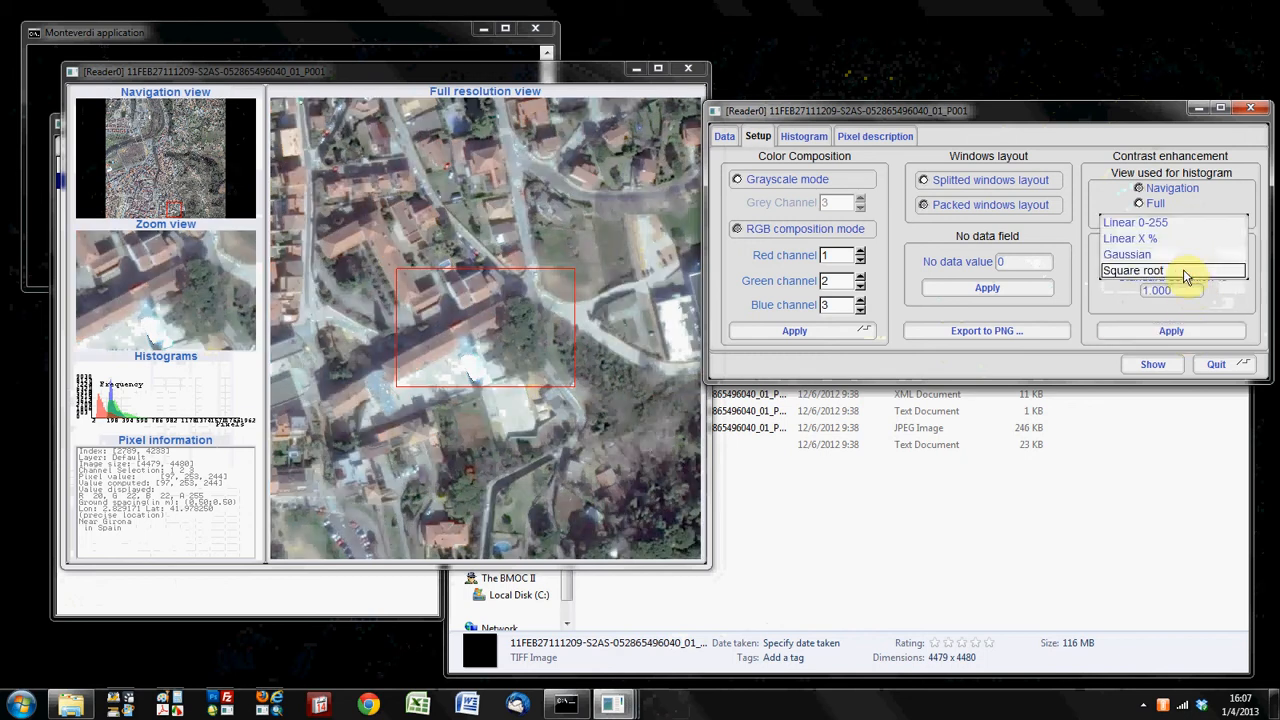
left_click(1184, 275)
left_click(1190, 331)
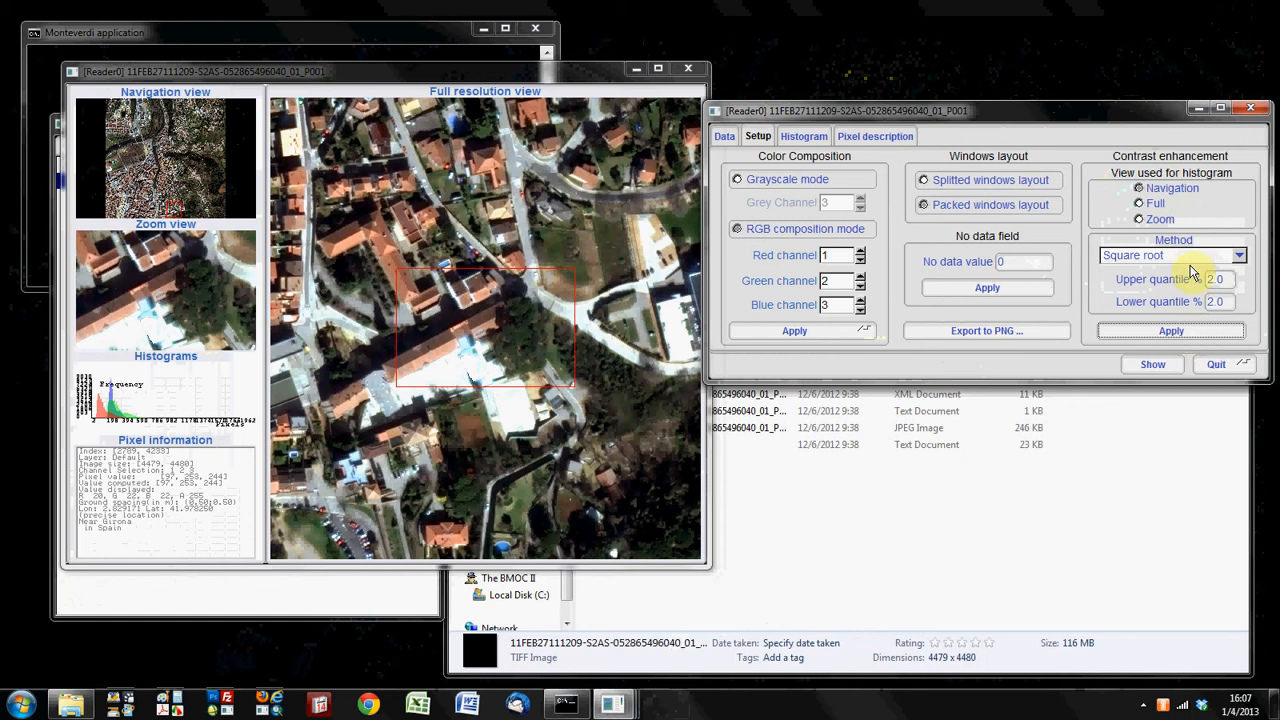
Apply the Linear X % contrast enhancement method to the displayed image with its preset quantiles.
left_click(1192, 258)
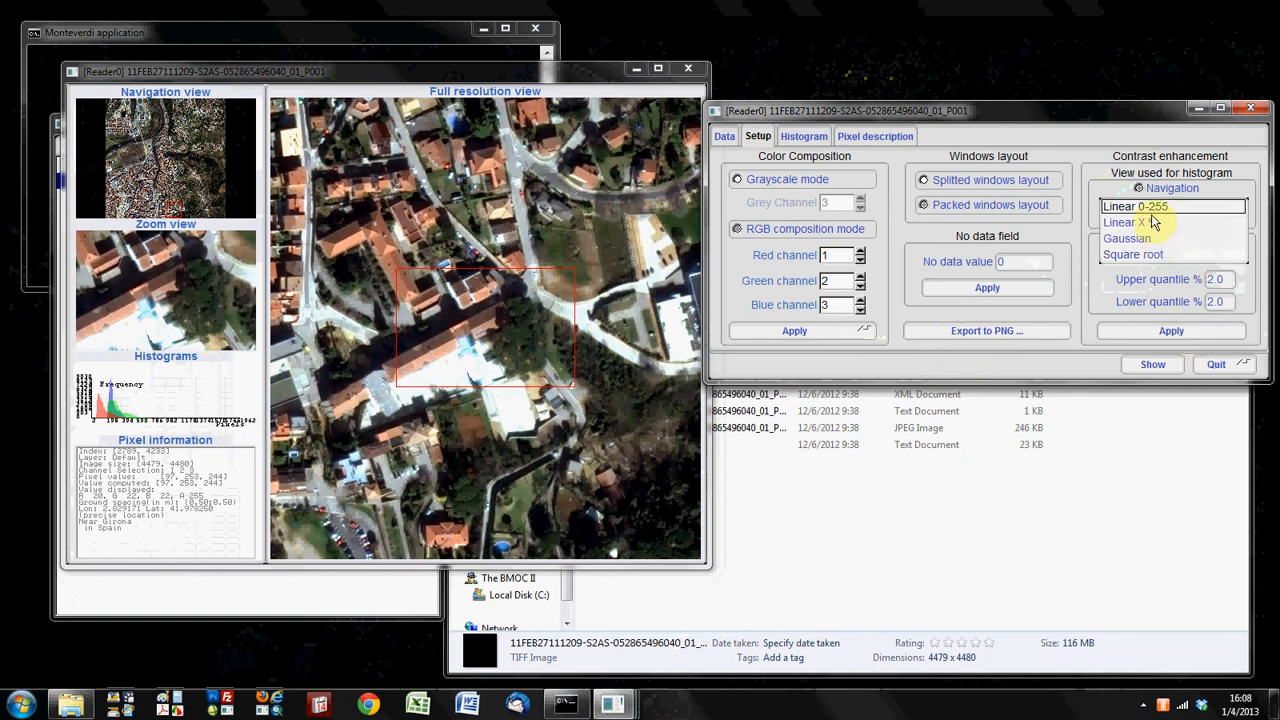
left_click(1152, 223)
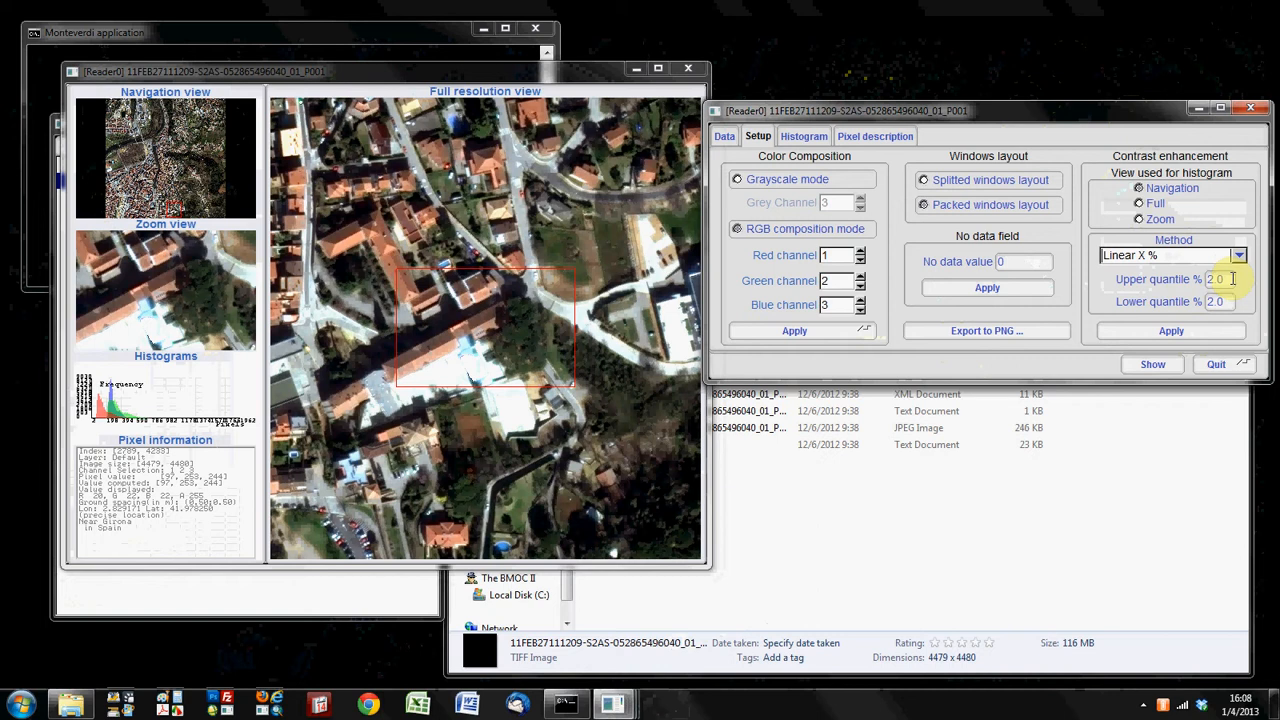
left_click(1208, 333)
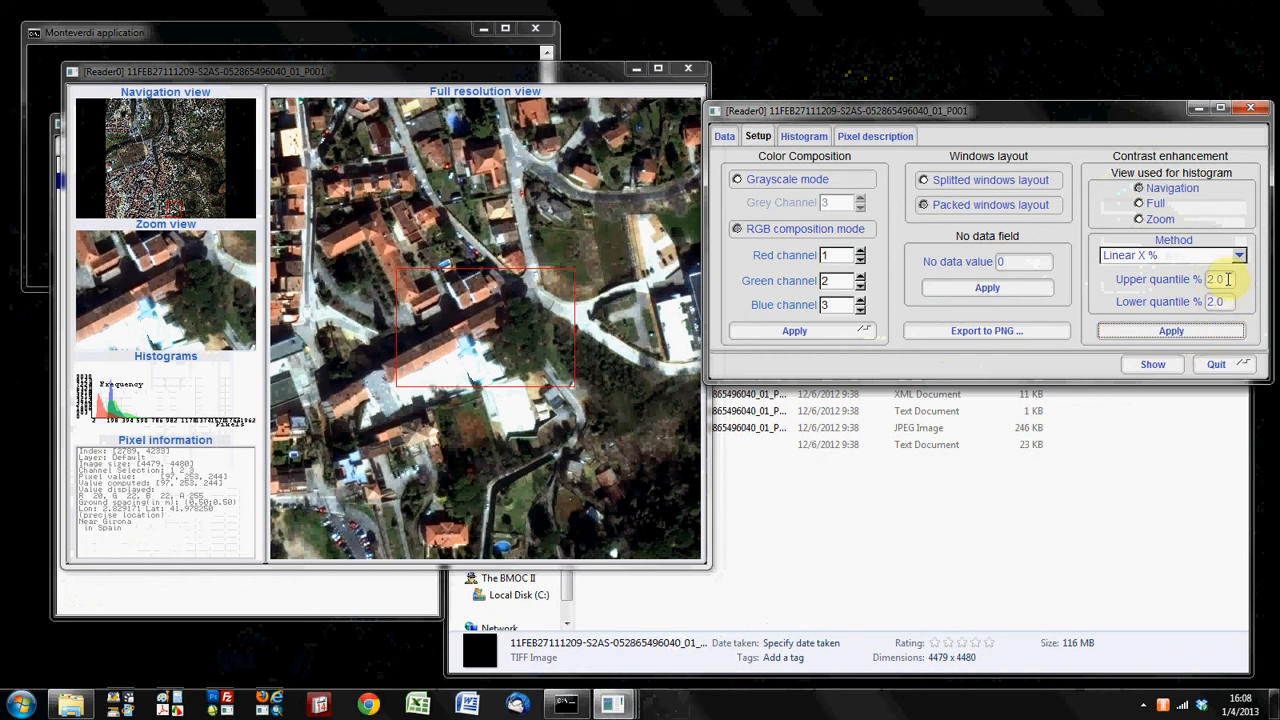
Try the Linear X % enhancement with the upper and lower quantiles both set to 0.0.
left_click_drag(1228, 279, 1206, 298)
left_click(1209, 333)
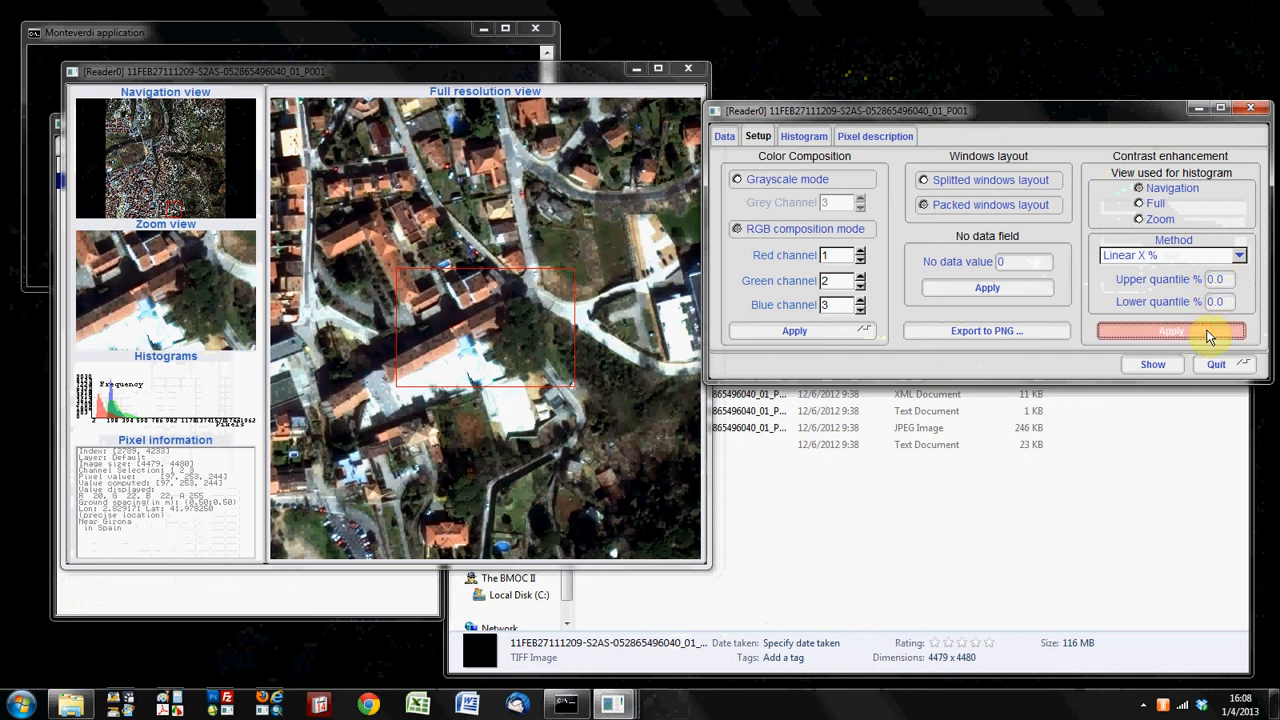
Set the upper and lower quantiles to 1 % and apply the enhancement to the image.
left_click_drag(1227, 278, 1196, 281)
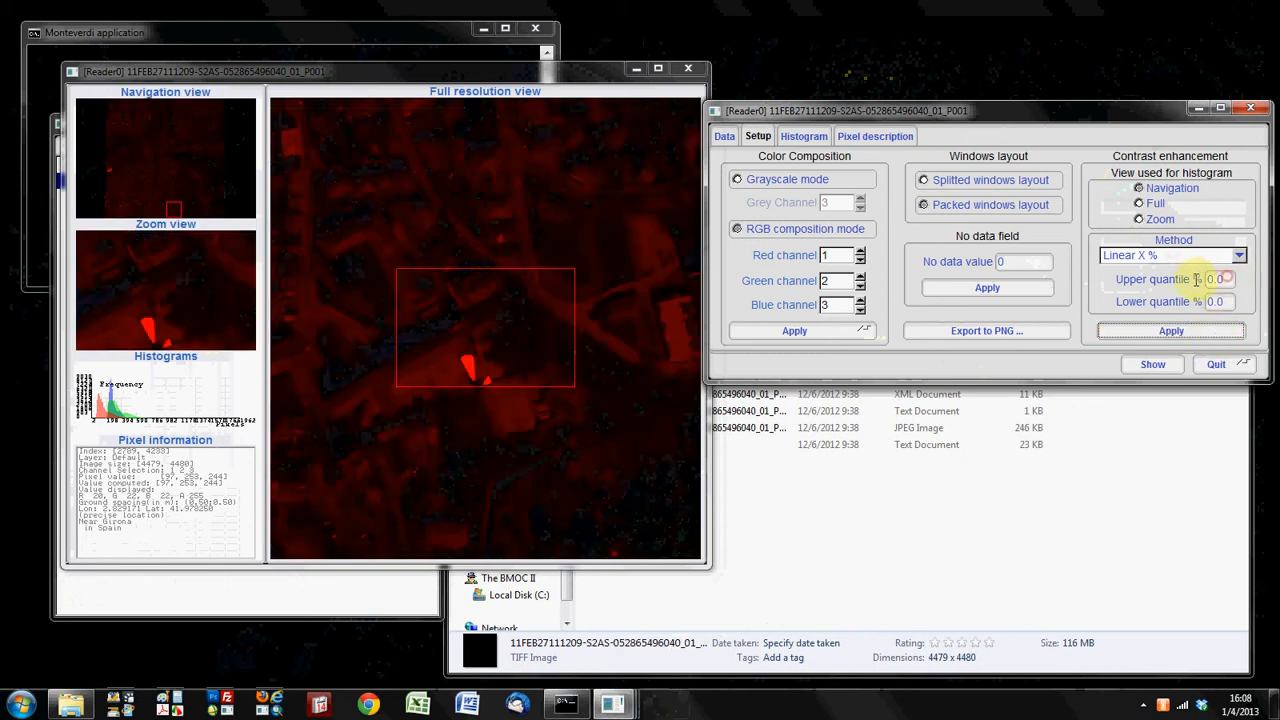
left_click(1222, 279)
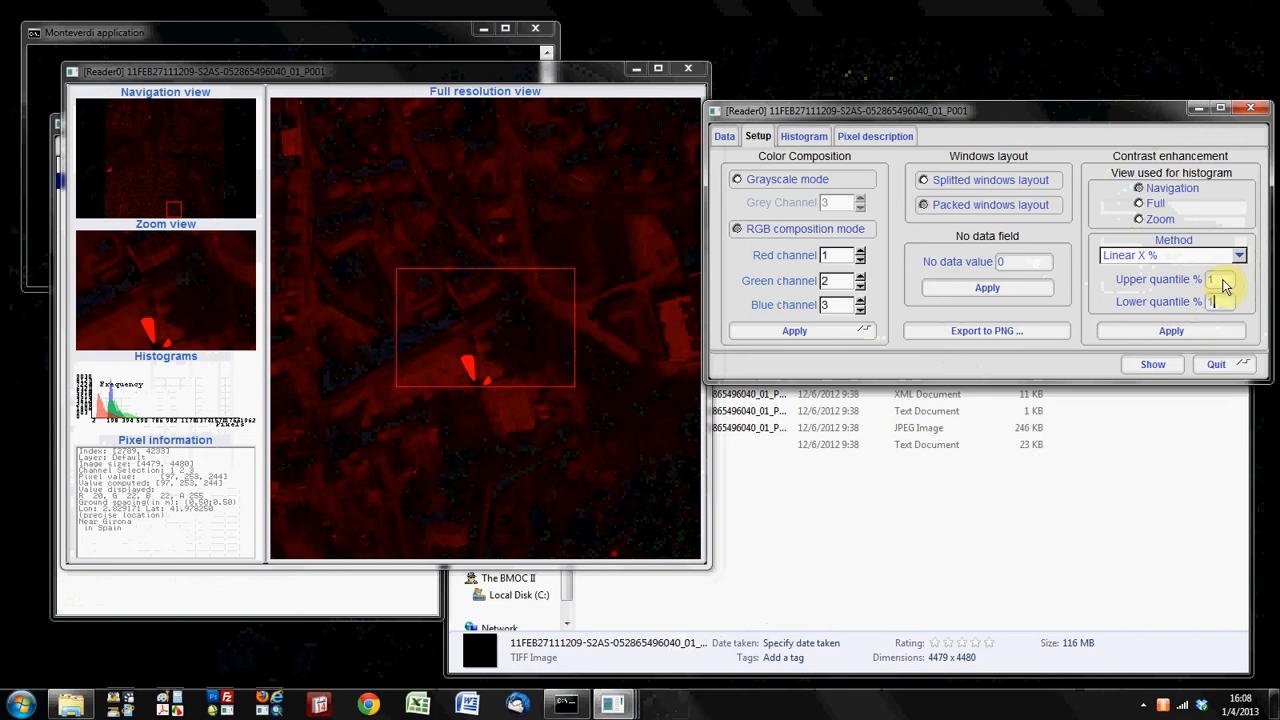
left_click(1205, 333)
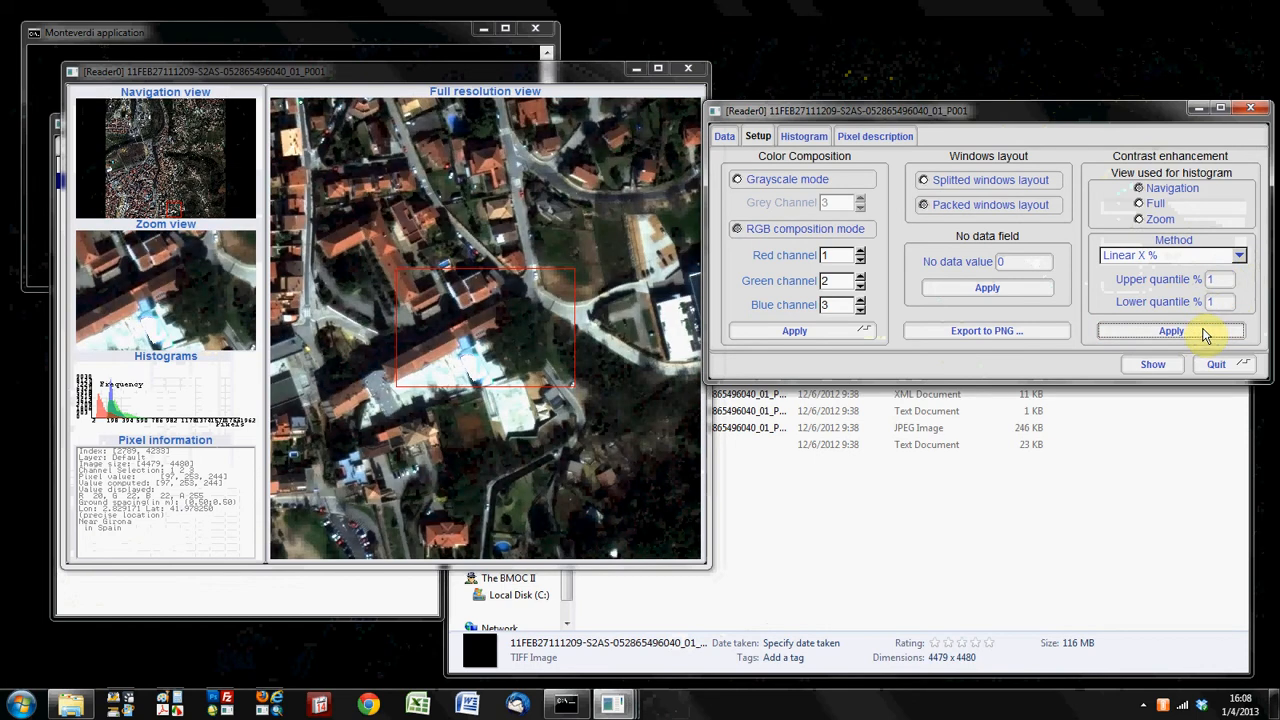
Set the upper and lower quantiles to 3 % and apply the enhancement to the image.
left_click(1223, 280)
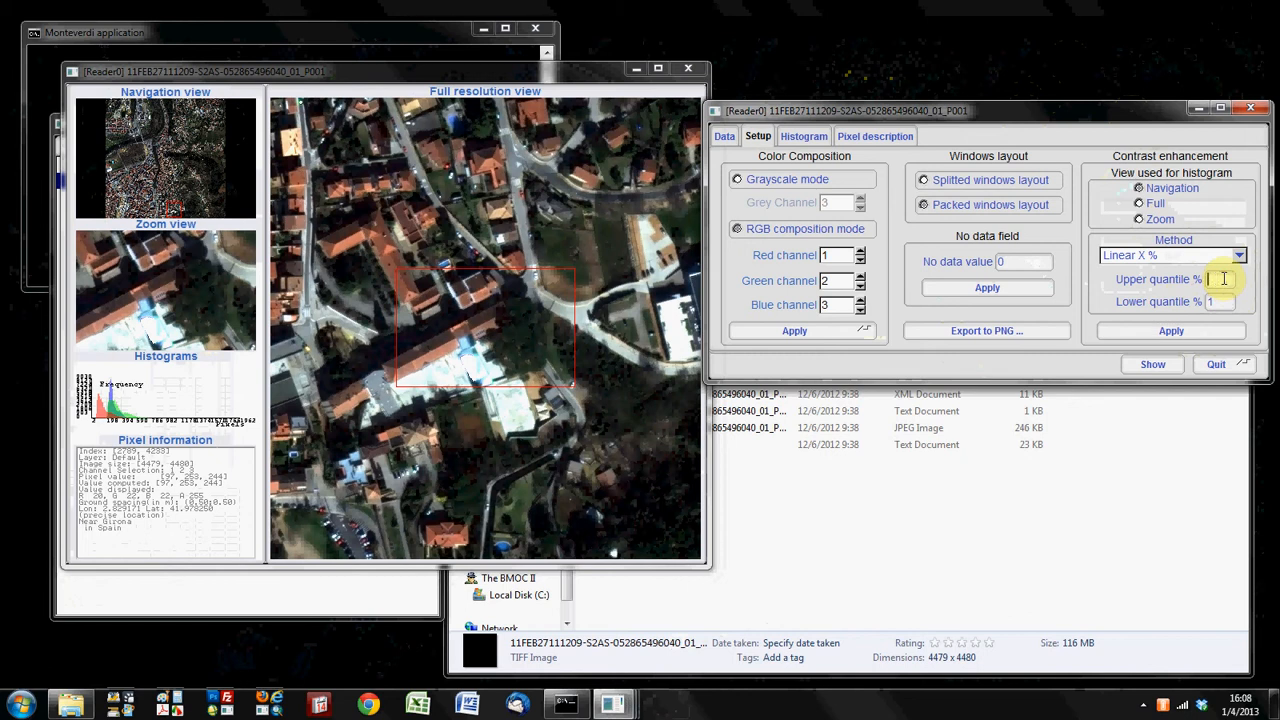
type("3")
left_click(1222, 301)
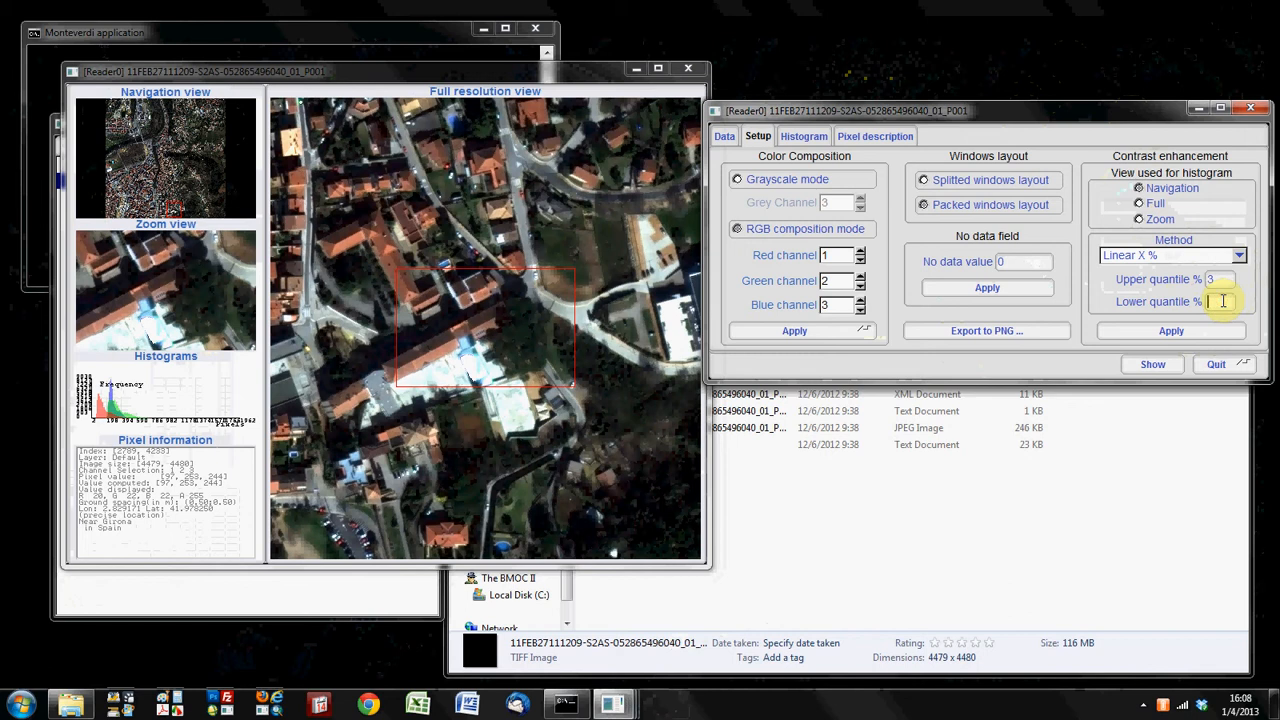
type("3")
left_click(1196, 329)
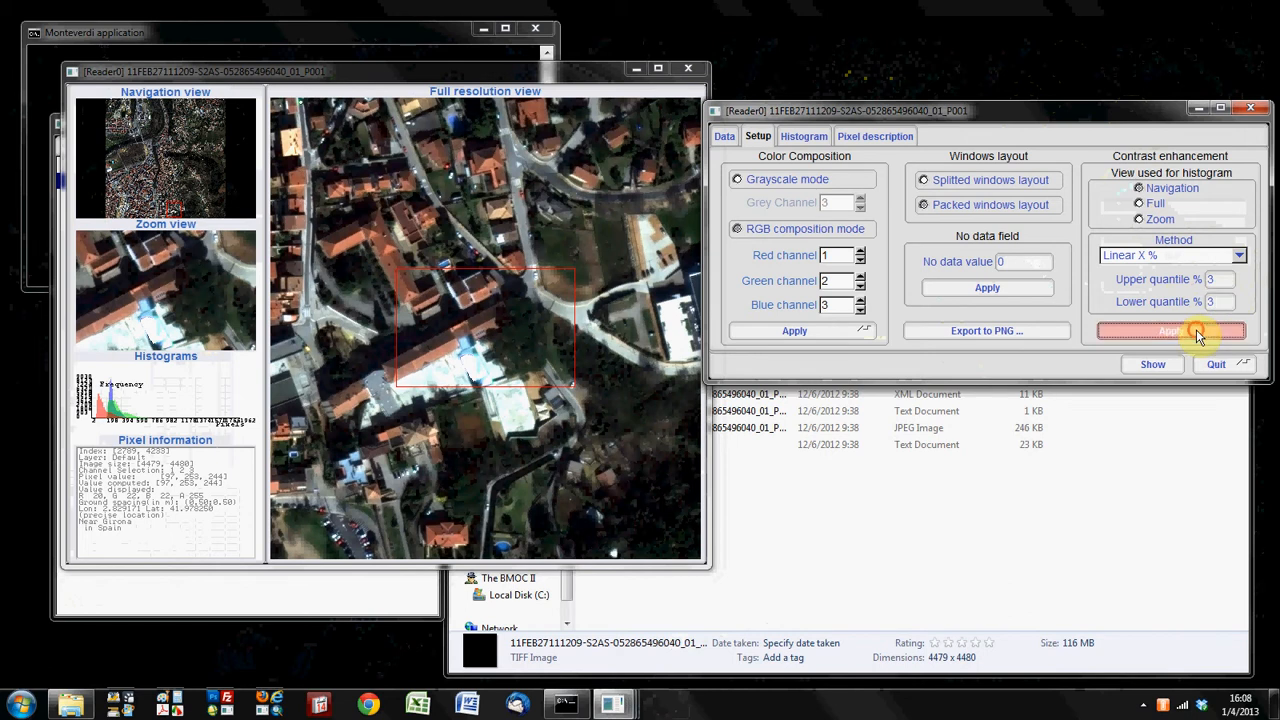
Set the upper and lower quantiles to 1.1 % and apply the enhancement to the image.
left_click(1217, 280)
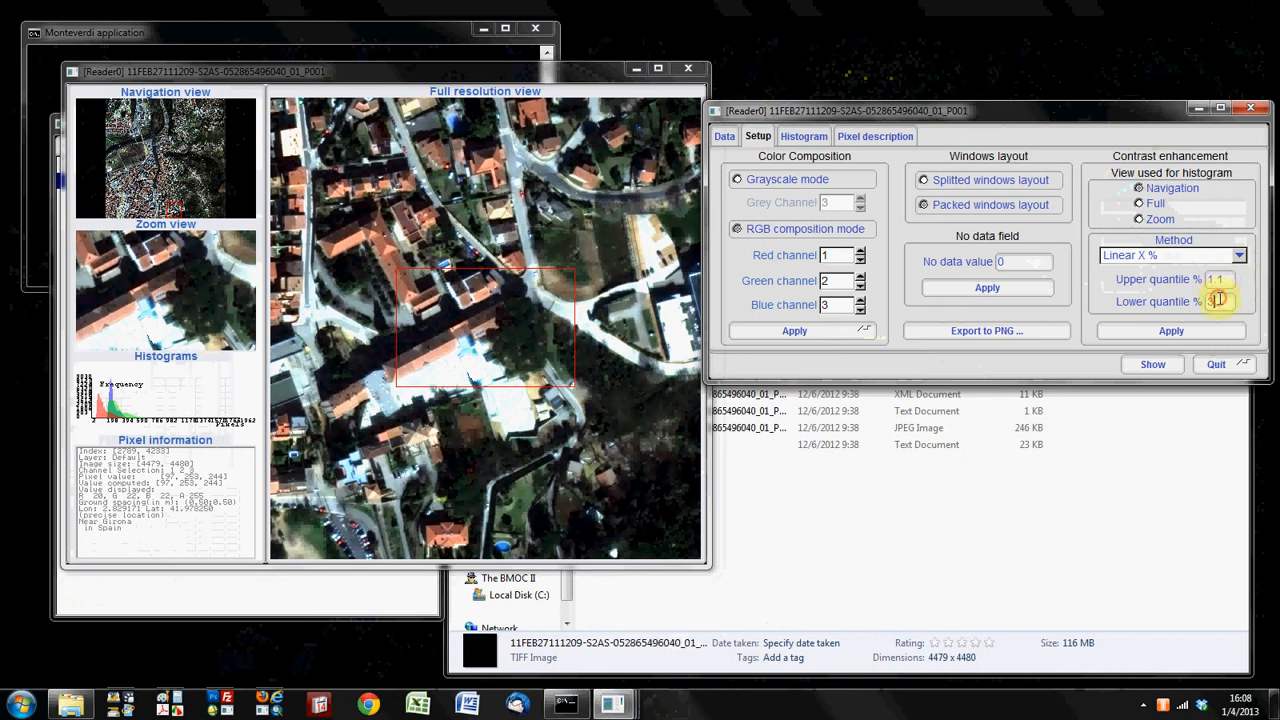
left_click(1219, 300)
left_click(1208, 335)
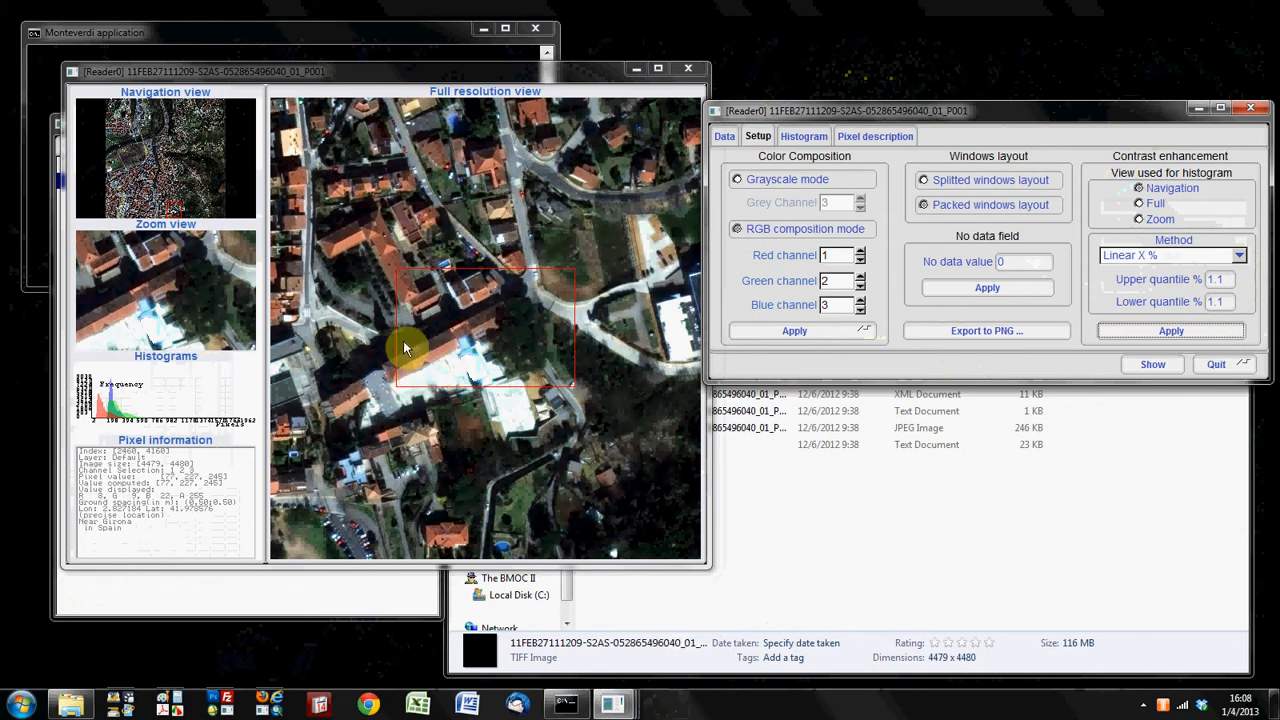
Examine the enhanced contrast in several town areas across the southern half of the image at full resolution.
left_click(128, 200)
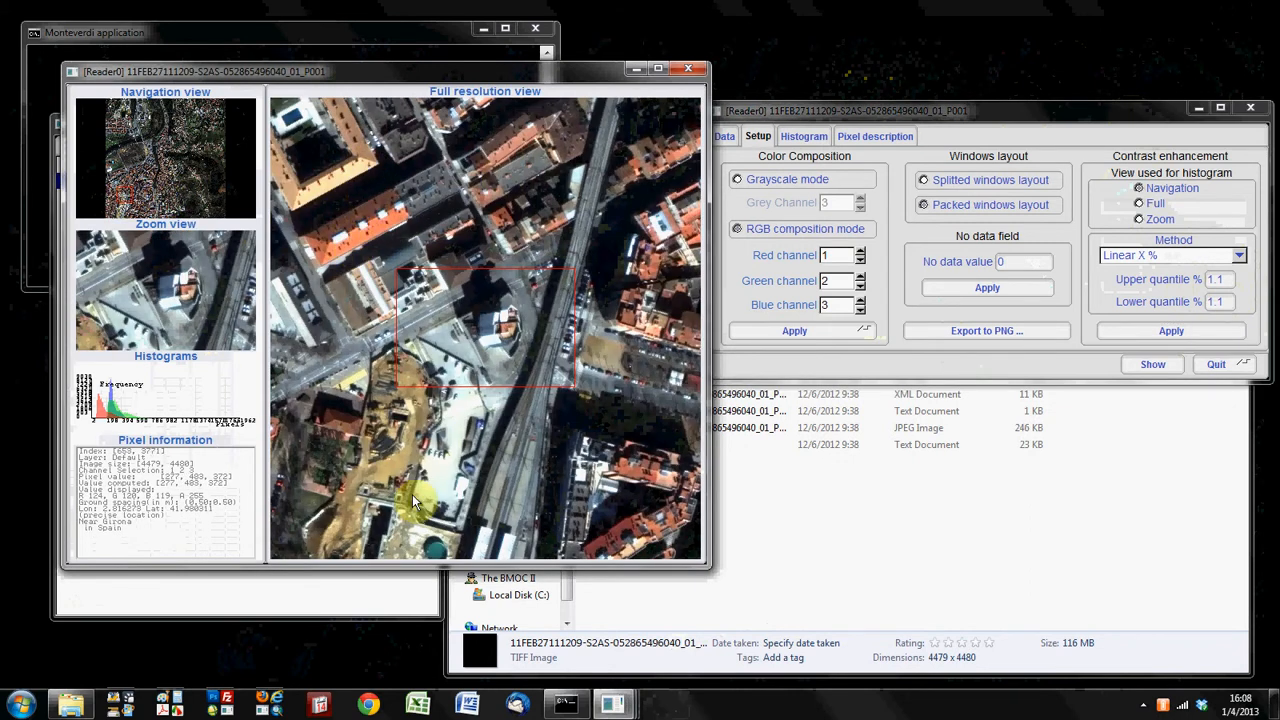
left_click(149, 177)
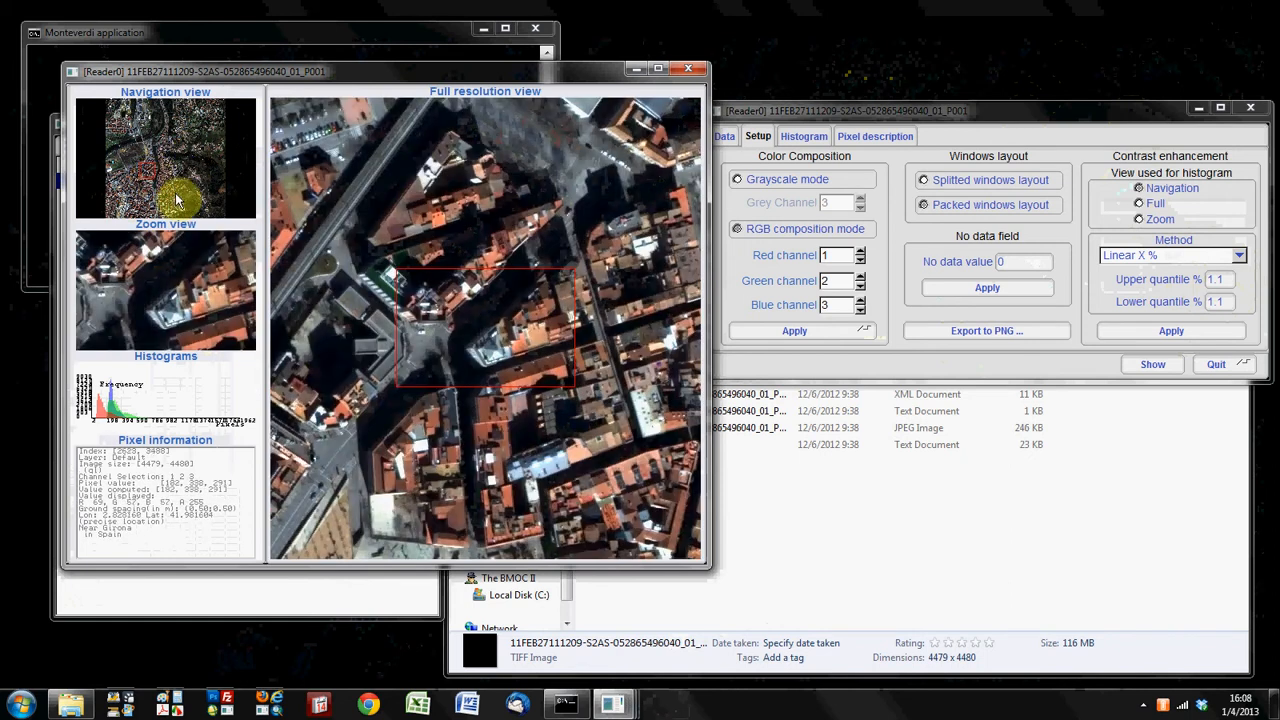
left_click(166, 205)
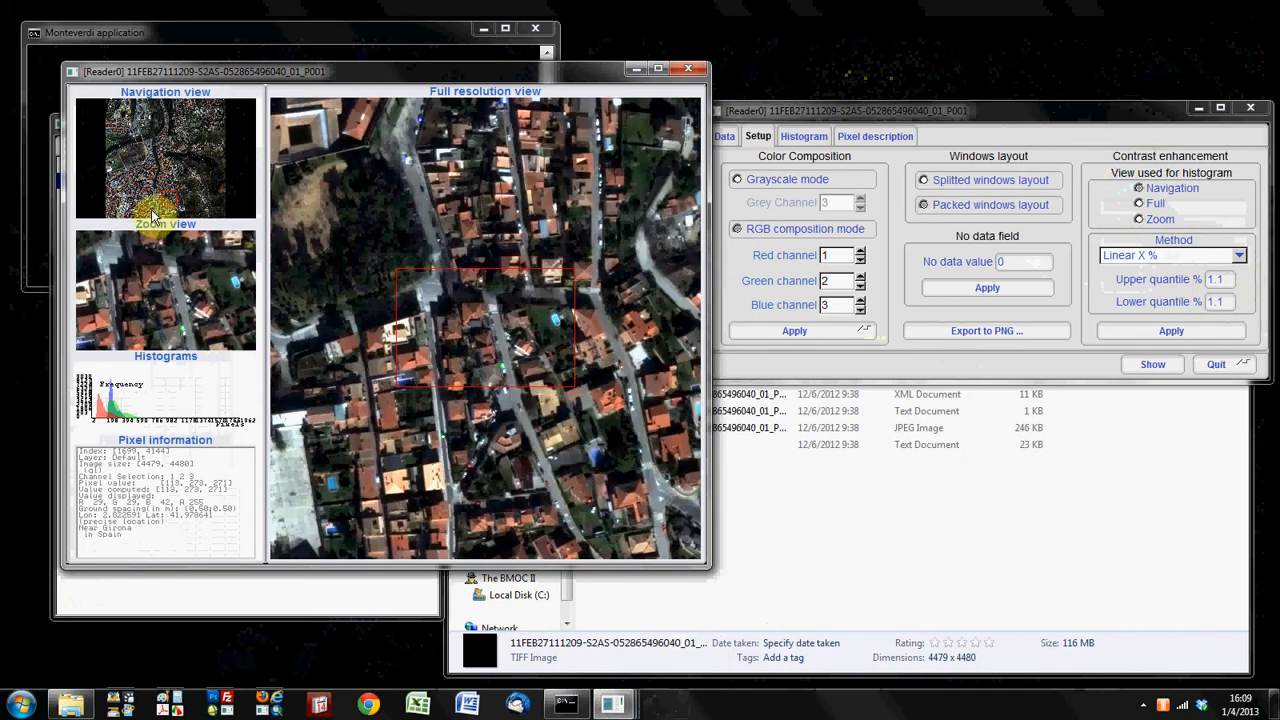
left_click(153, 216)
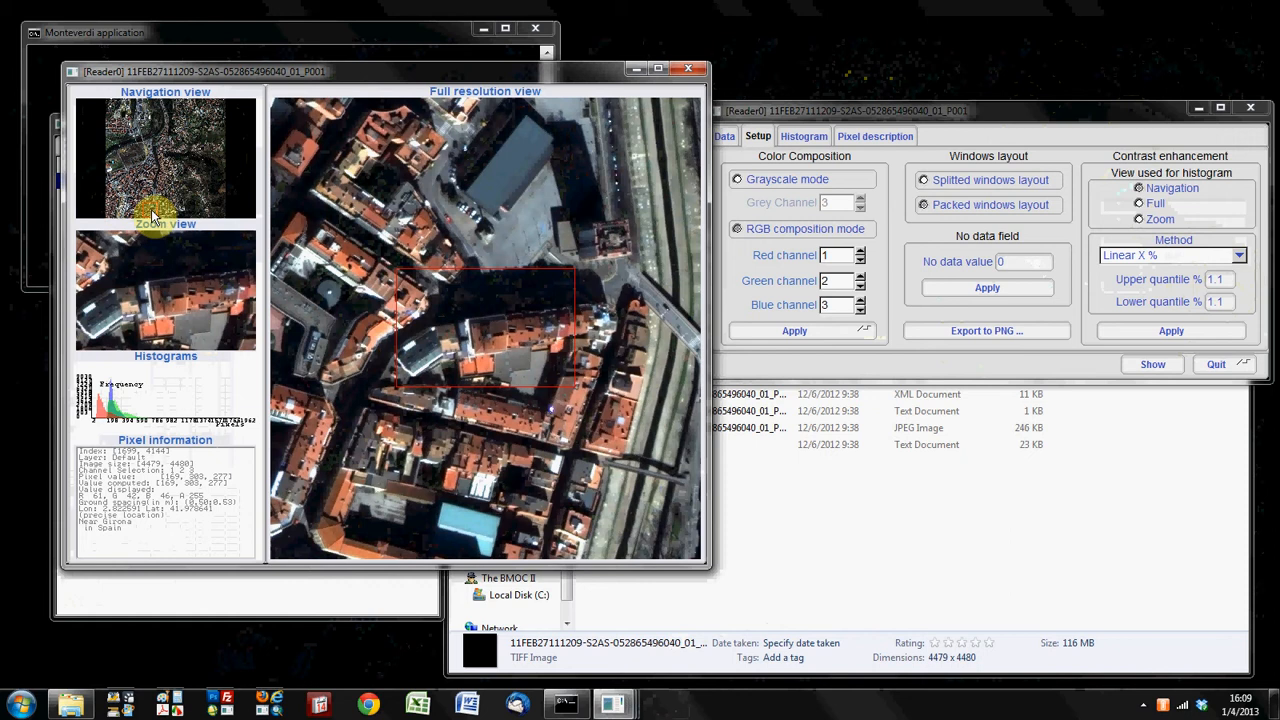
left_click(143, 203)
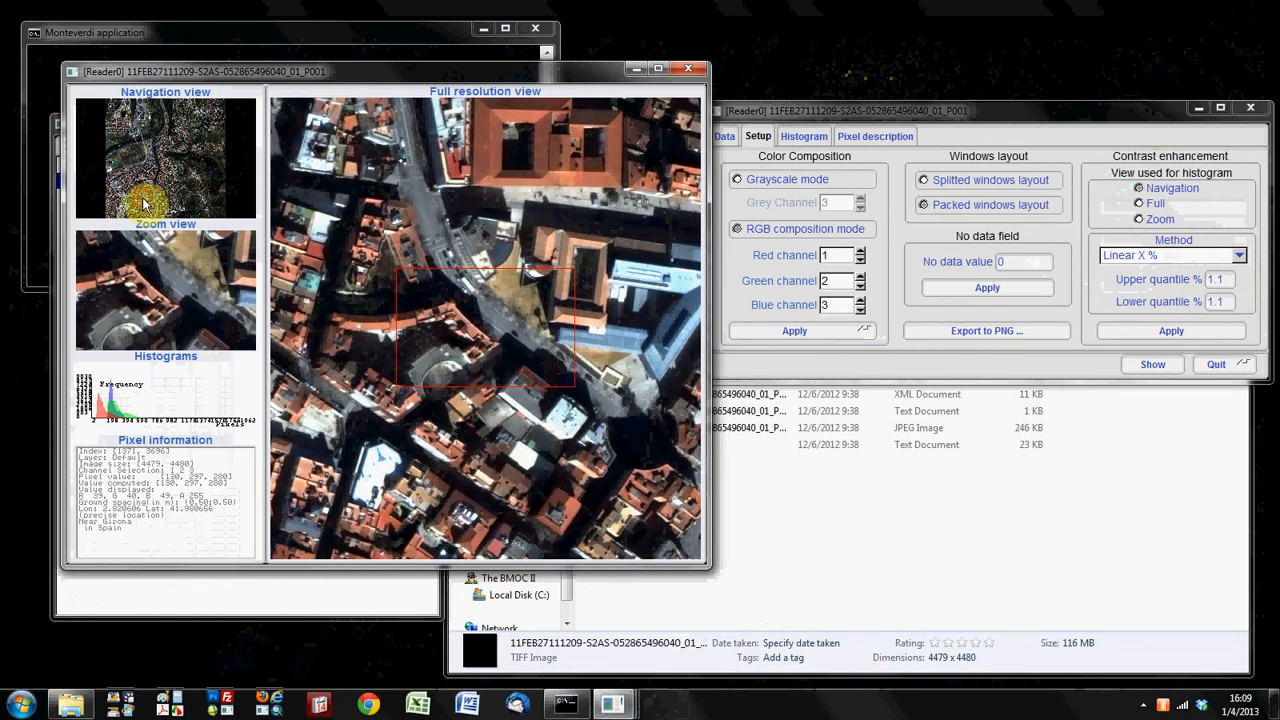
Maximize the image viewer and show the hillside residential area northeast of the image centre at full resolution.
left_click(657, 69)
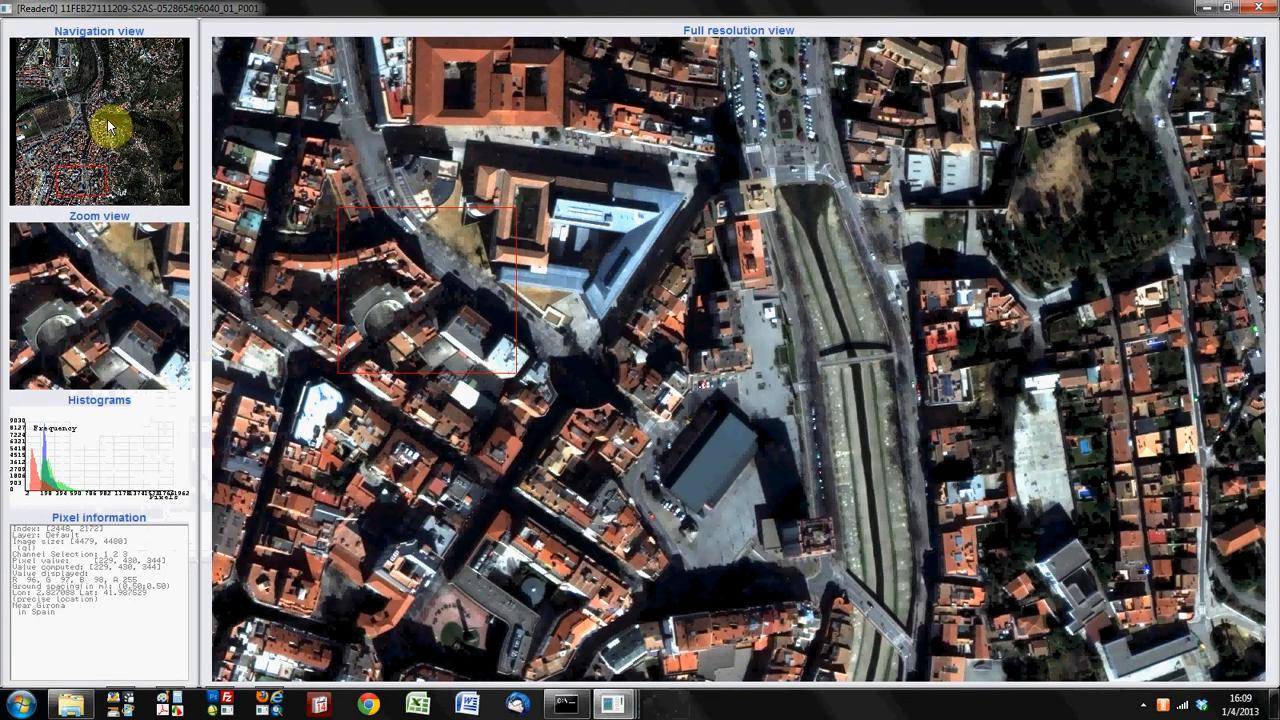
left_click(125, 93)
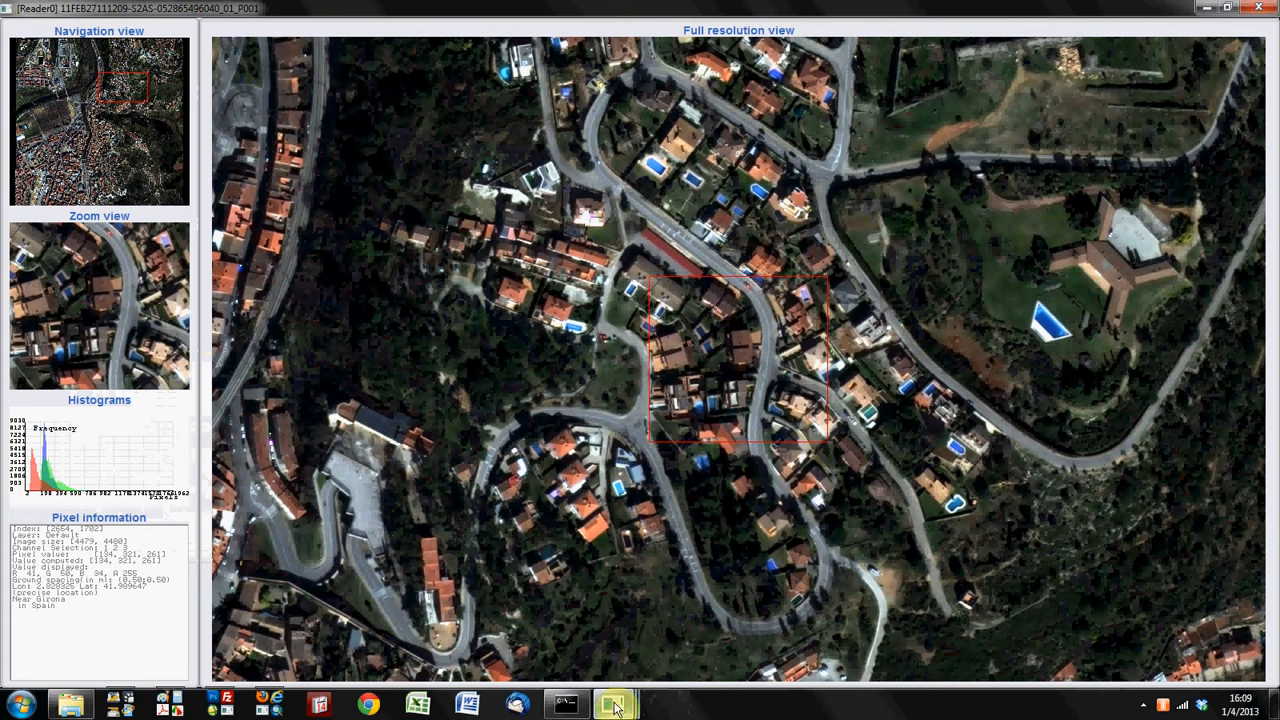
Bring the setup window over the viewer and export only the full view to the Desktop as test1.jpg.
mouse_move(614, 707)
left_click(735, 592)
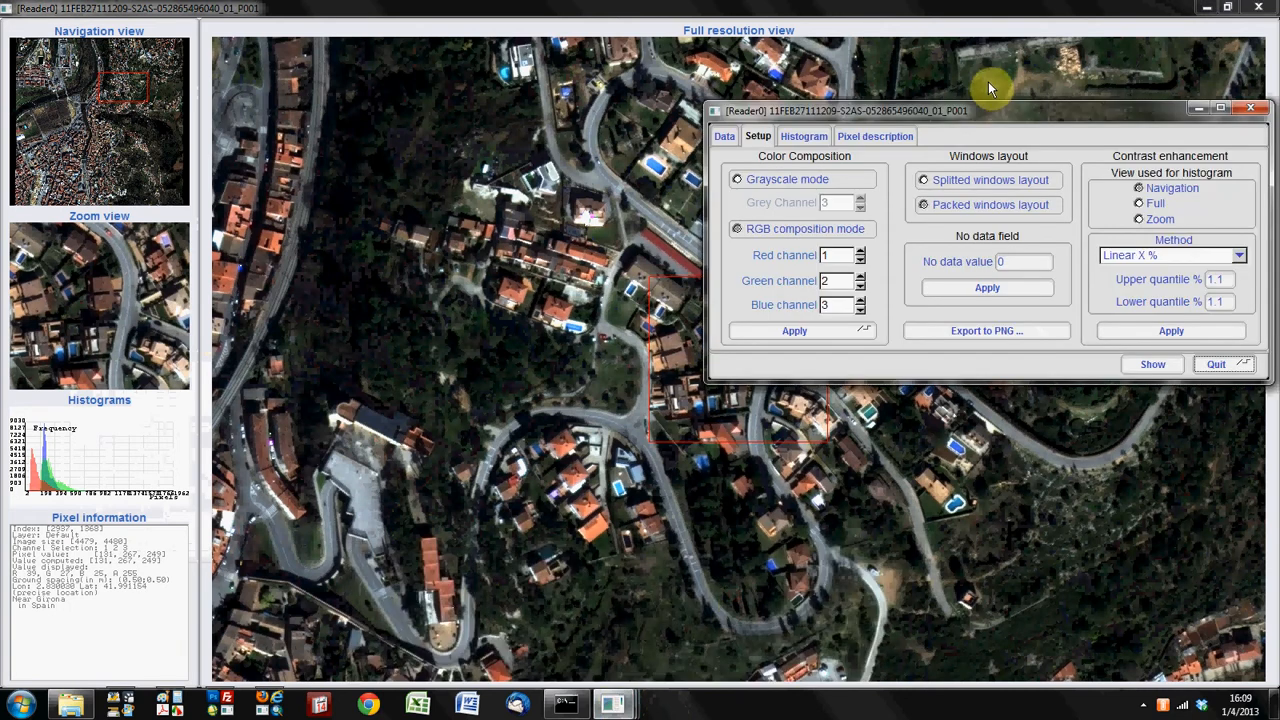
left_click_drag(995, 107, 321, 88)
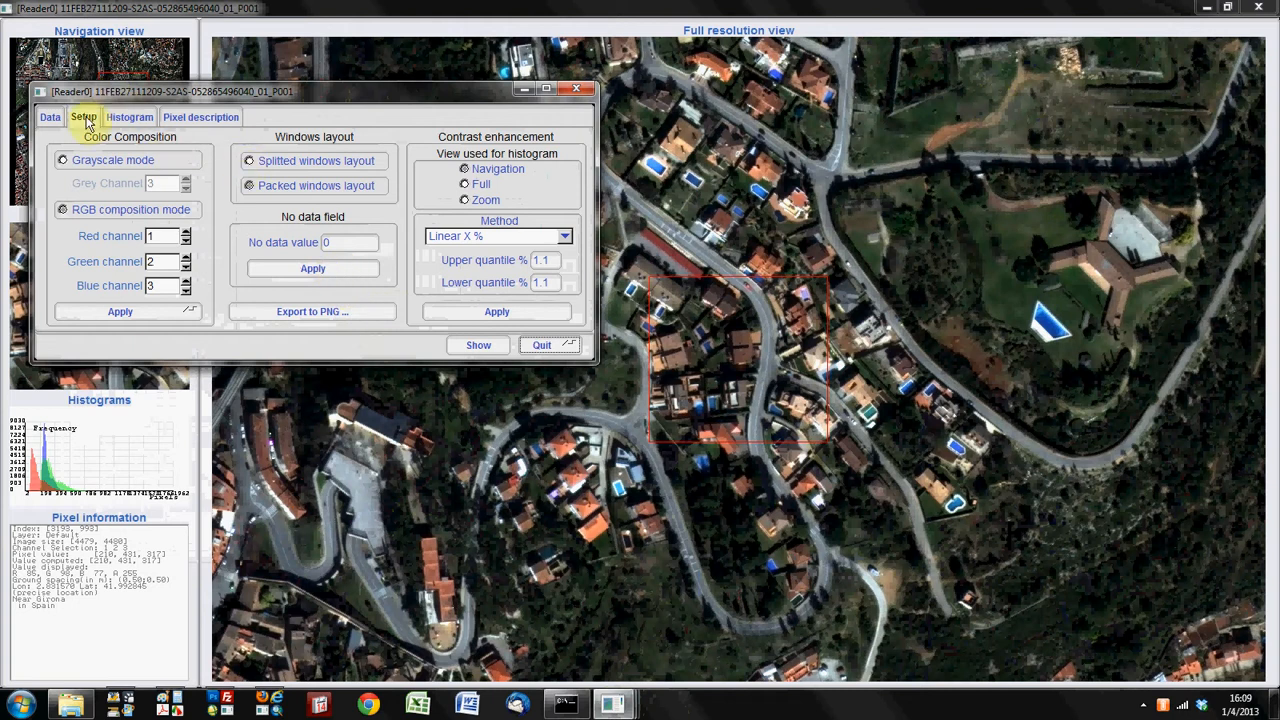
left_click(335, 315)
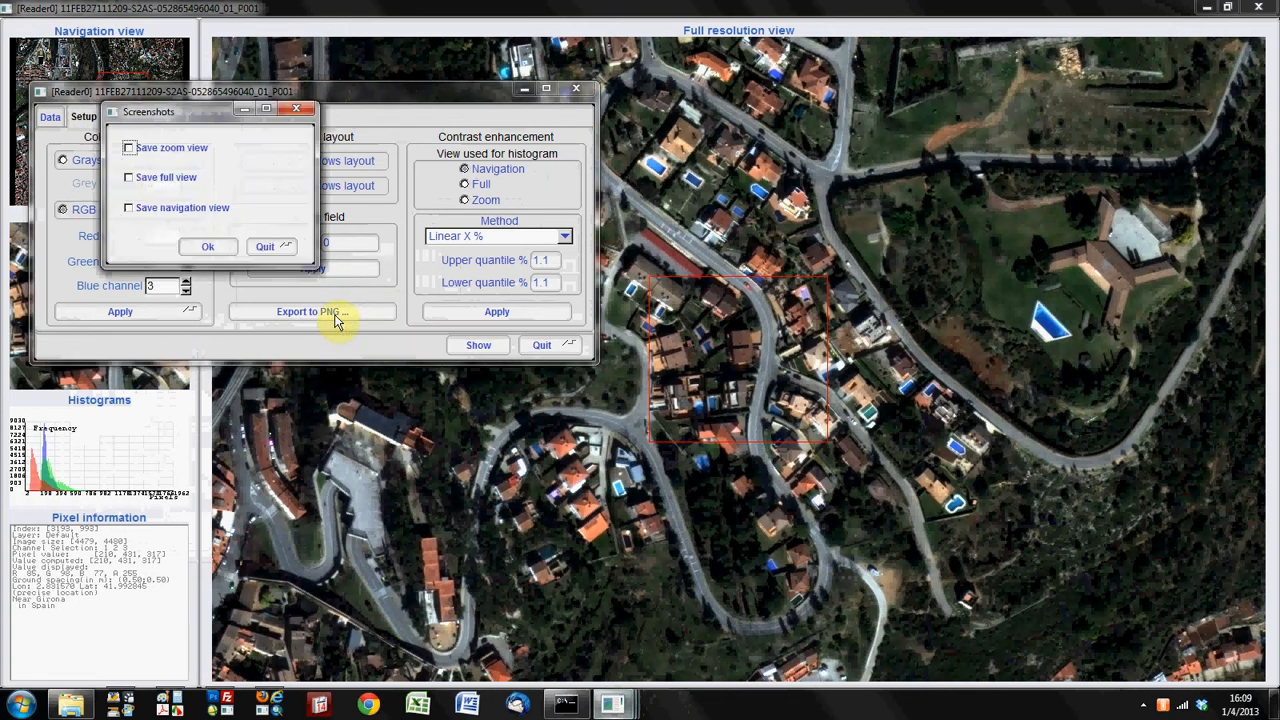
left_click(129, 177)
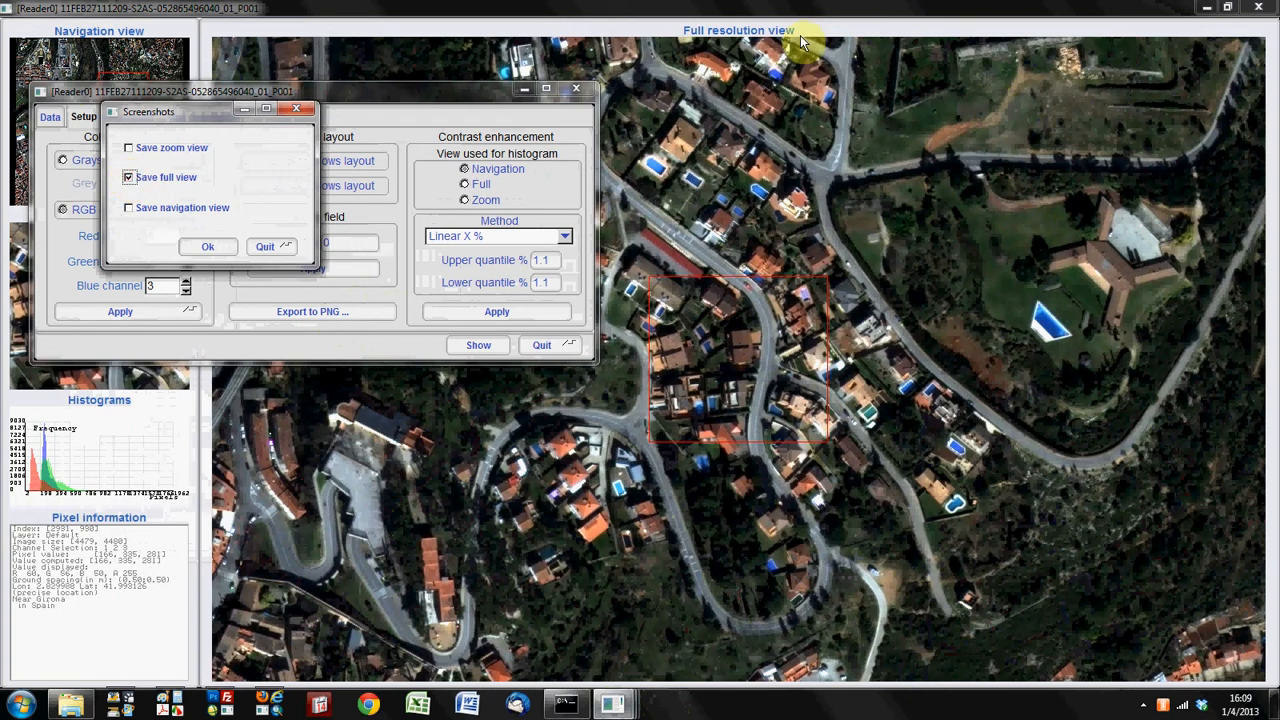
left_click(218, 248)
left_click(304, 215)
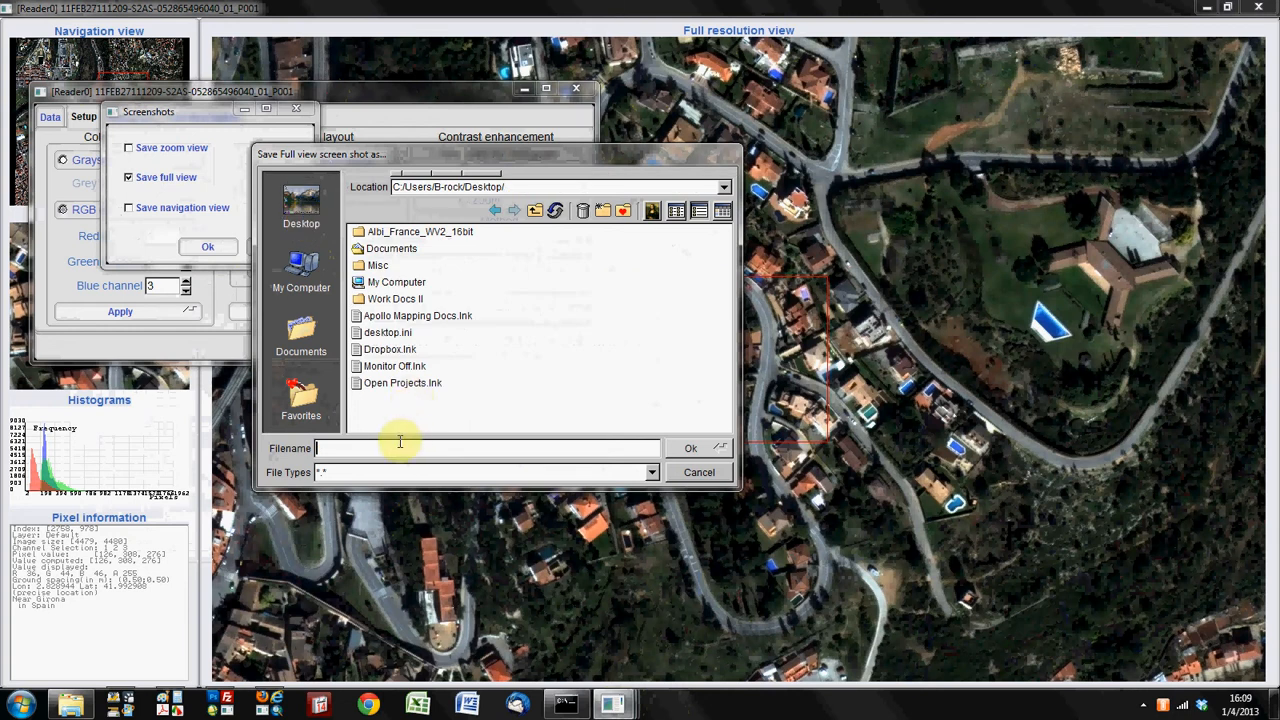
type("test1.jpg")
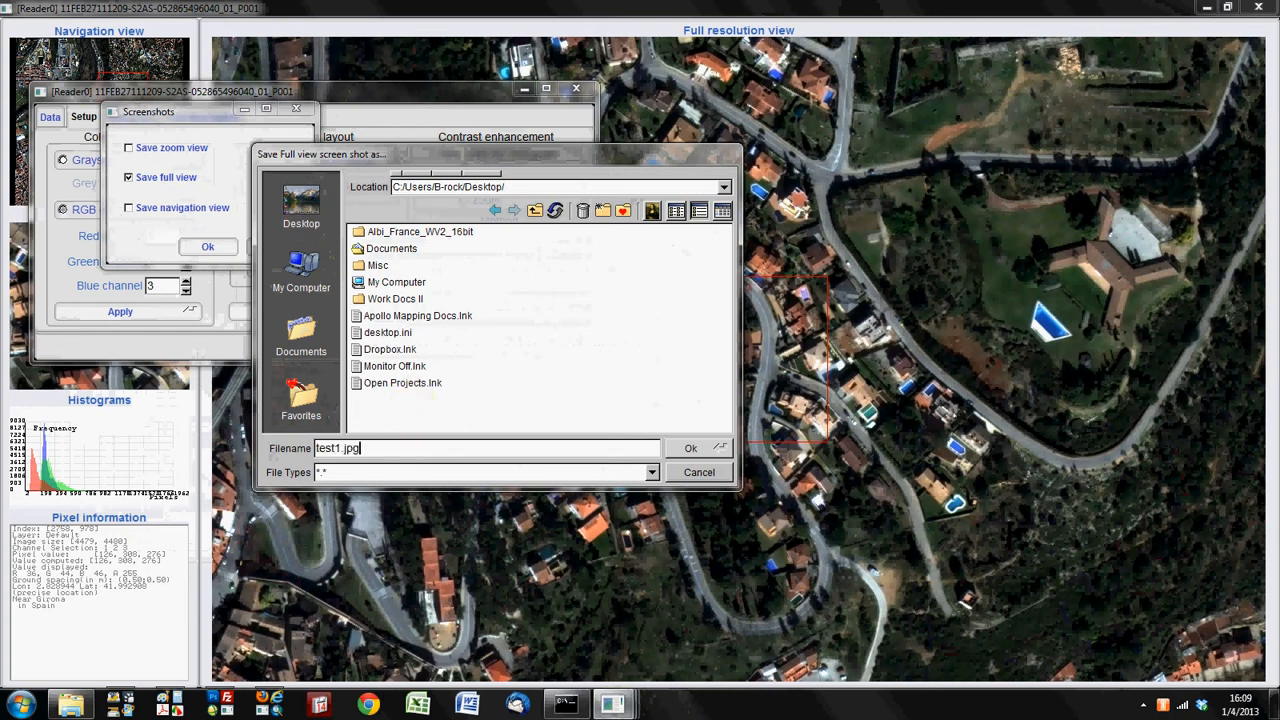
left_click(712, 449)
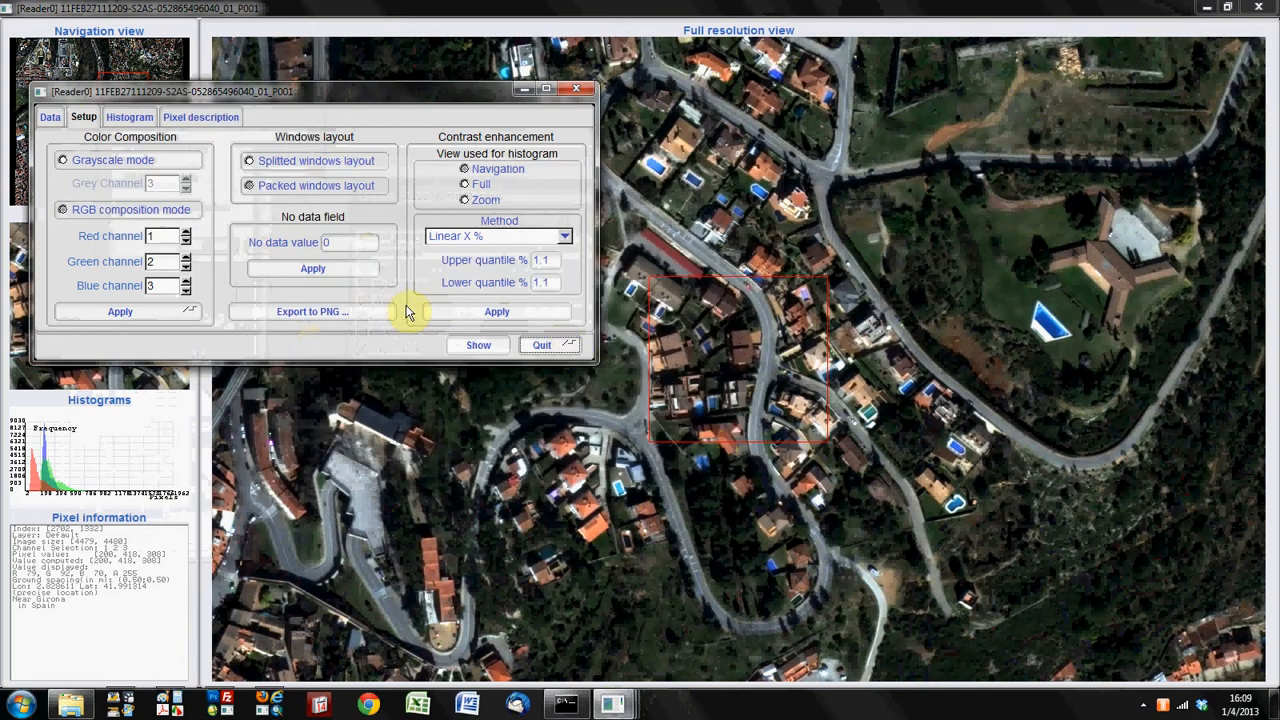
Export the full view again to the Desktop under the file name test1.tif.
left_click(341, 316)
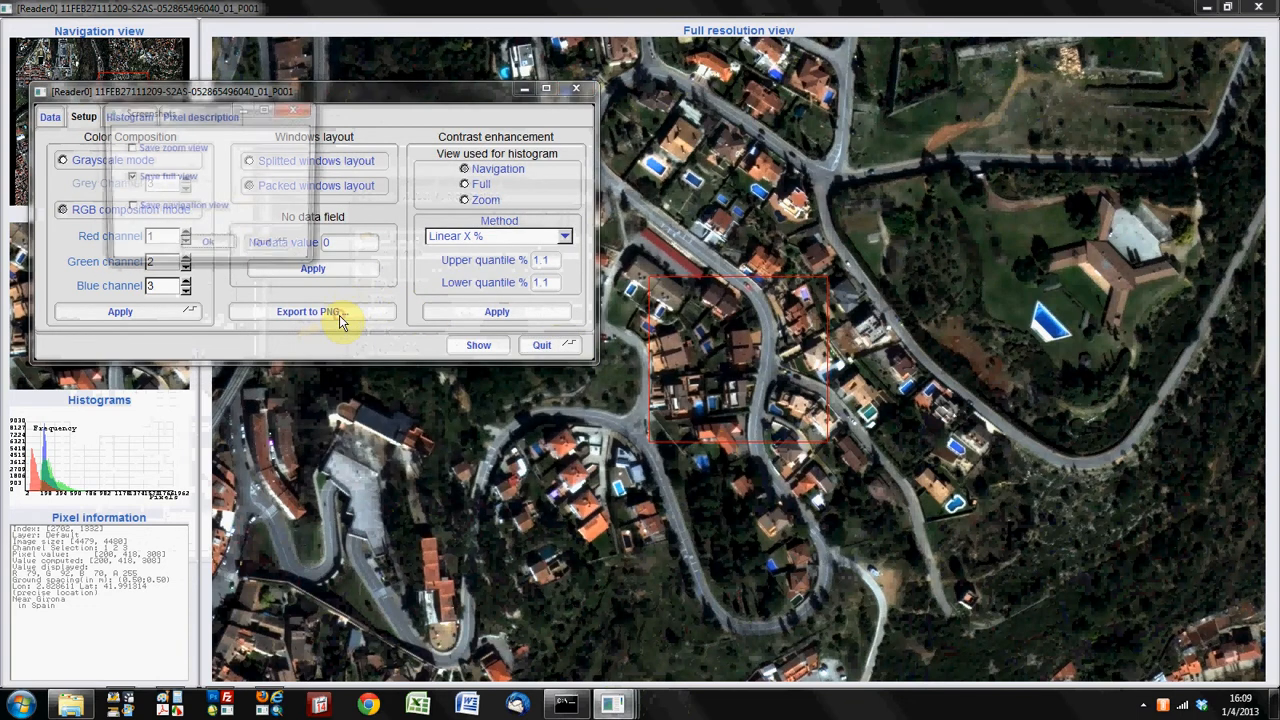
left_click(210, 248)
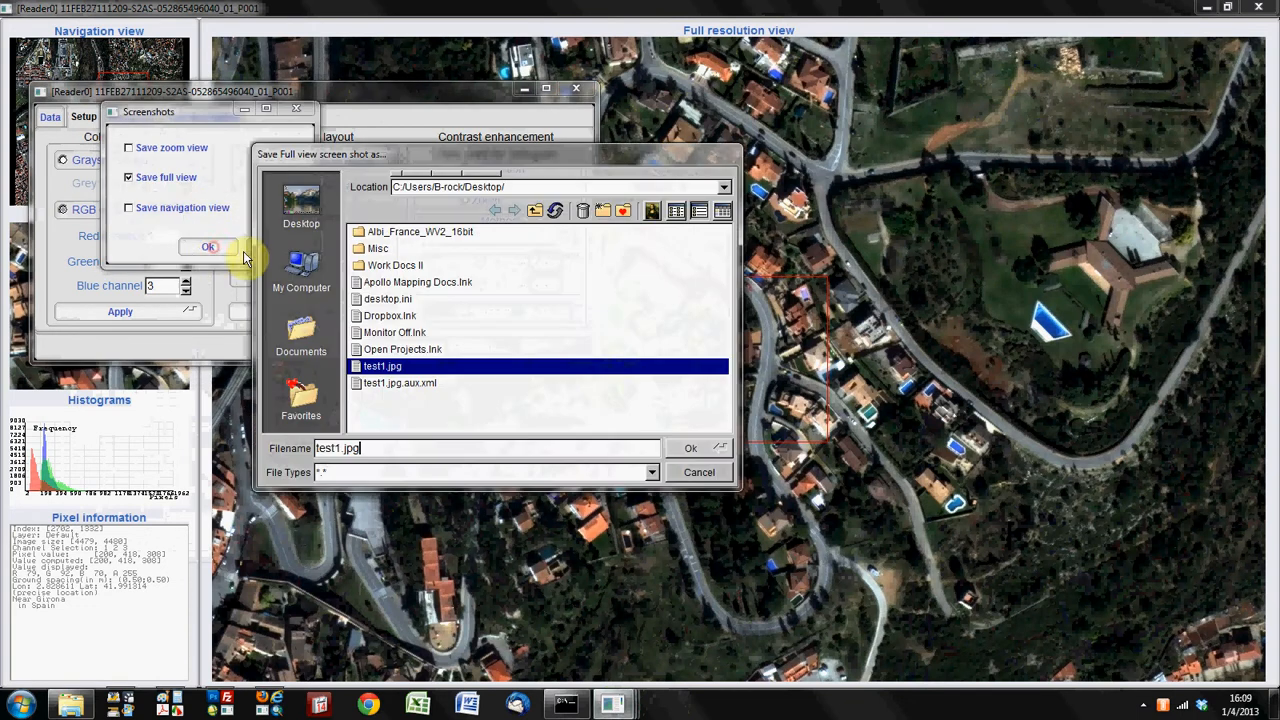
left_click(386, 448)
key("BackSpace")
key("BackSpace")
key("BackSpace")
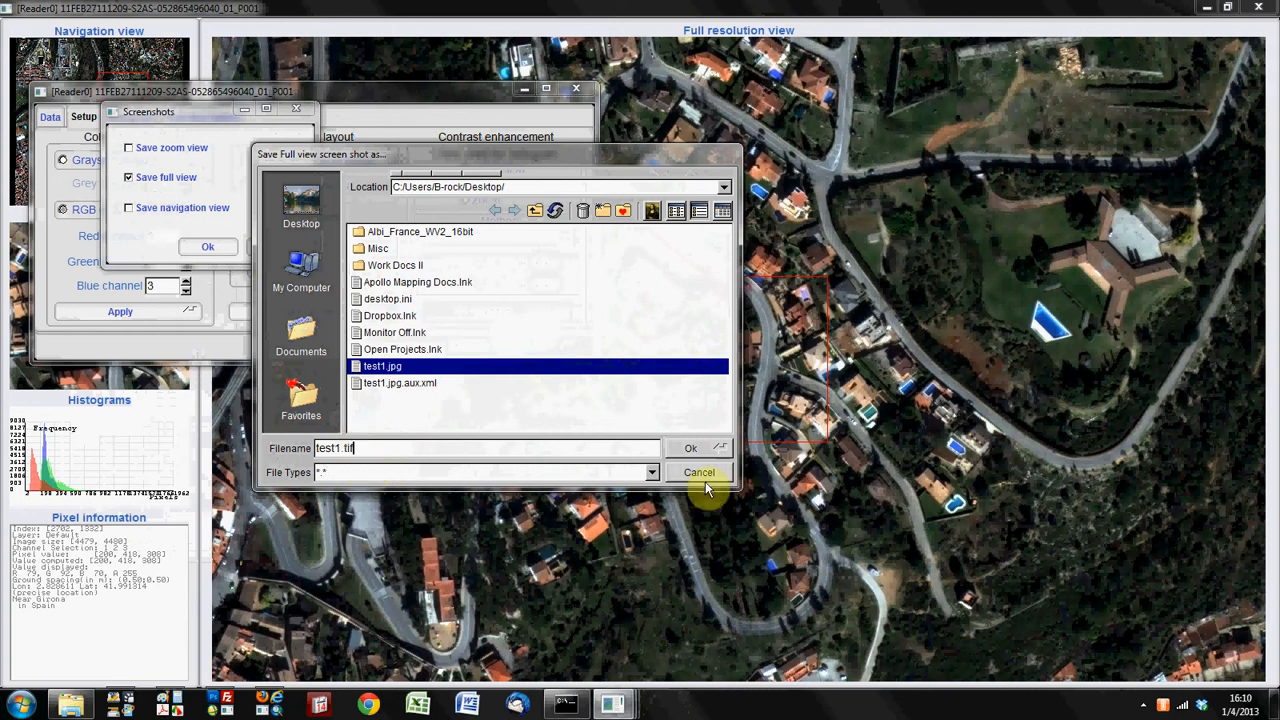
left_click(692, 450)
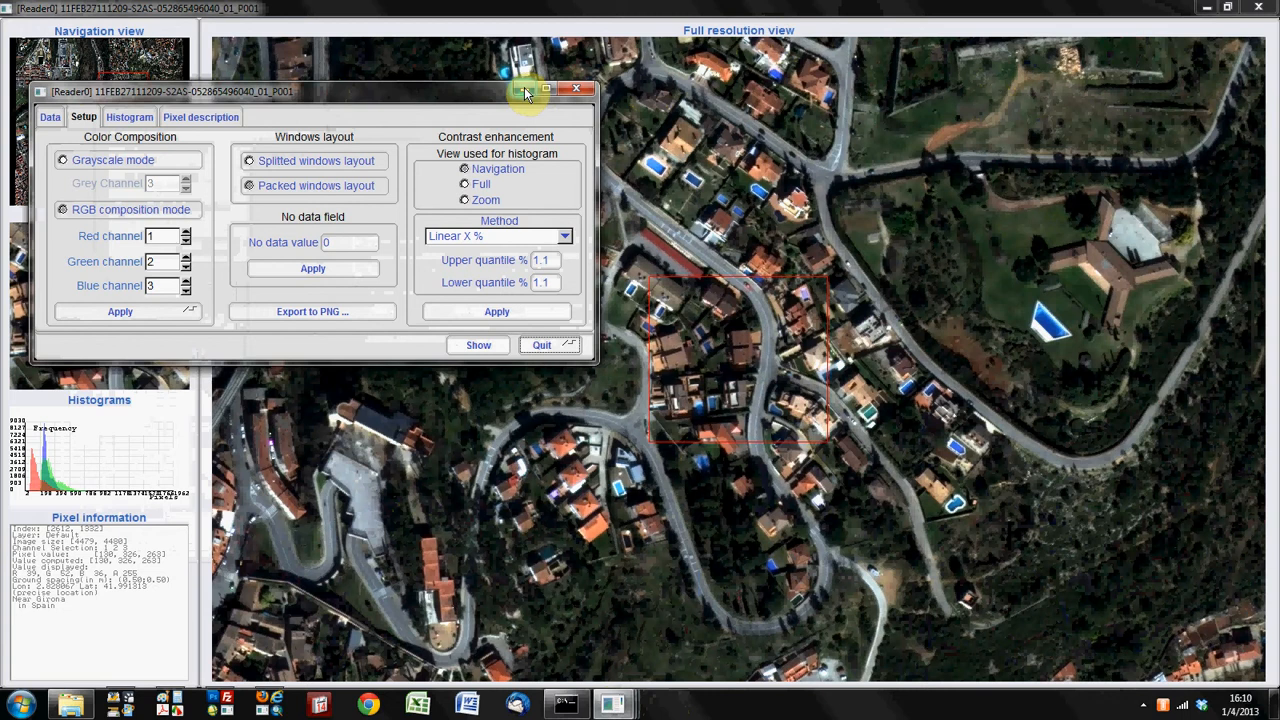
Raise the upper limits of the red, blue and green channel histograms to about 590, 610 and 880.
left_click(127, 120)
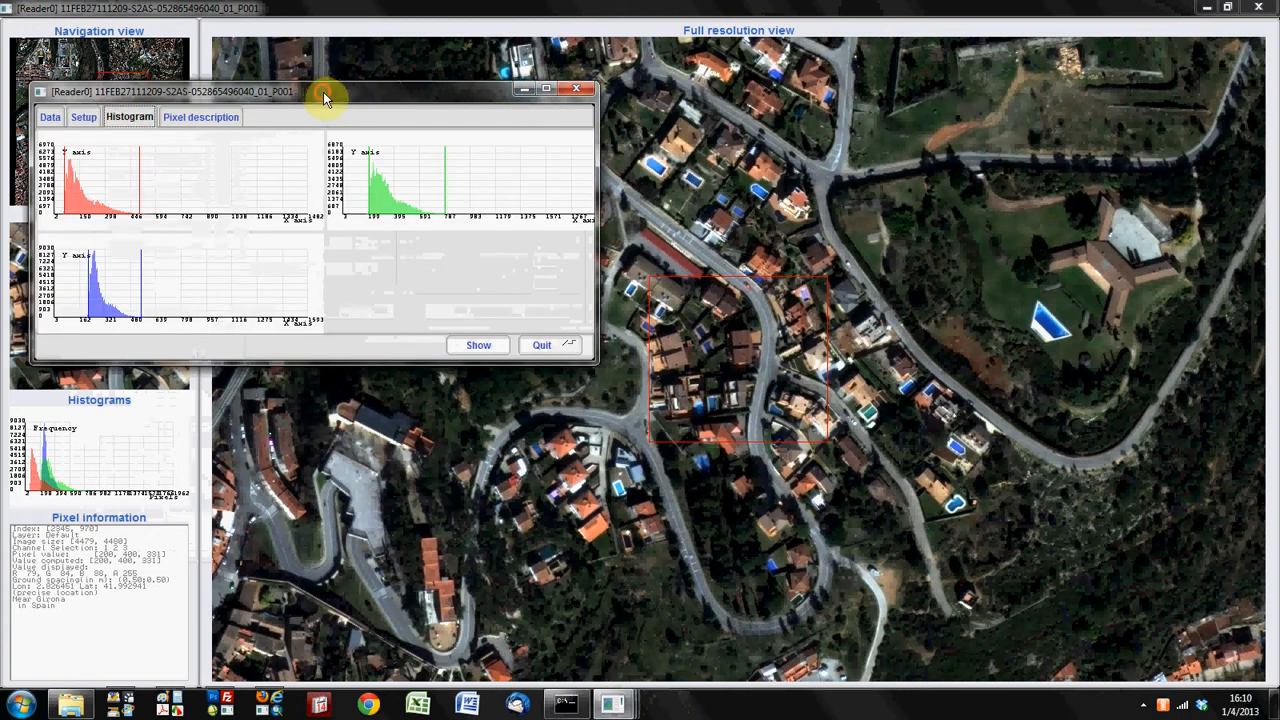
left_click_drag(321, 91, 1006, 92)
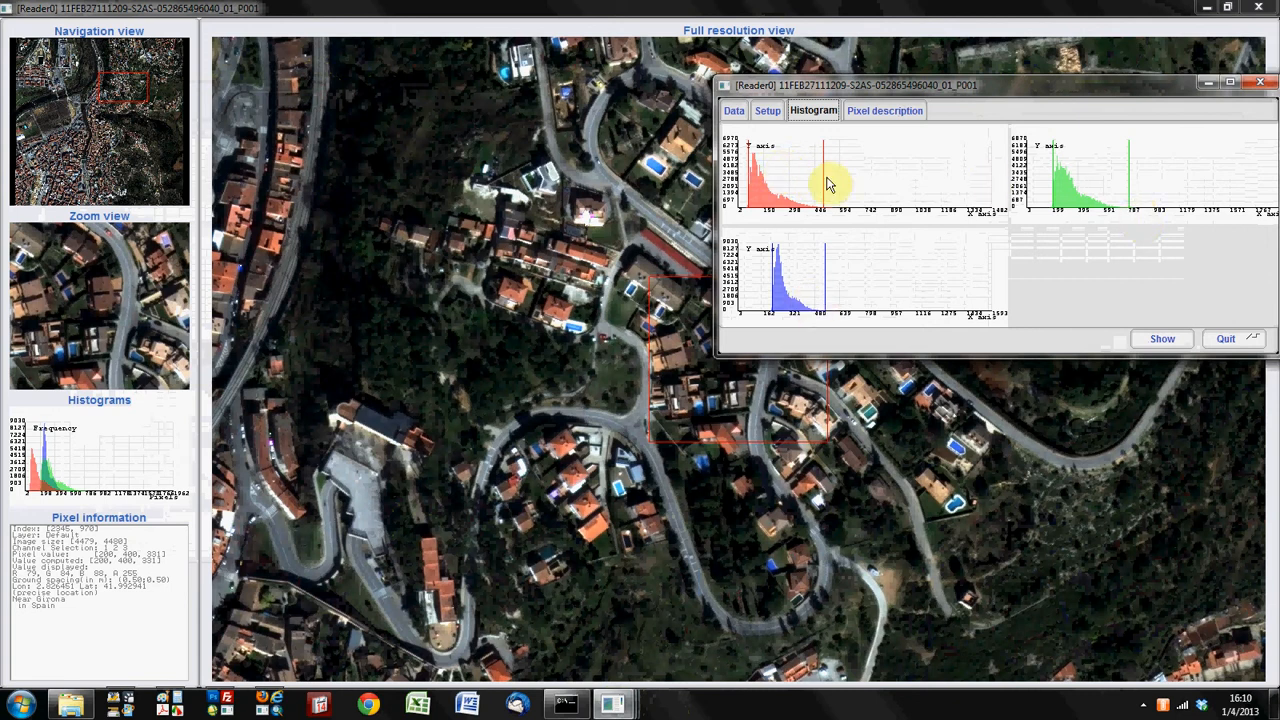
left_click_drag(827, 183, 847, 183)
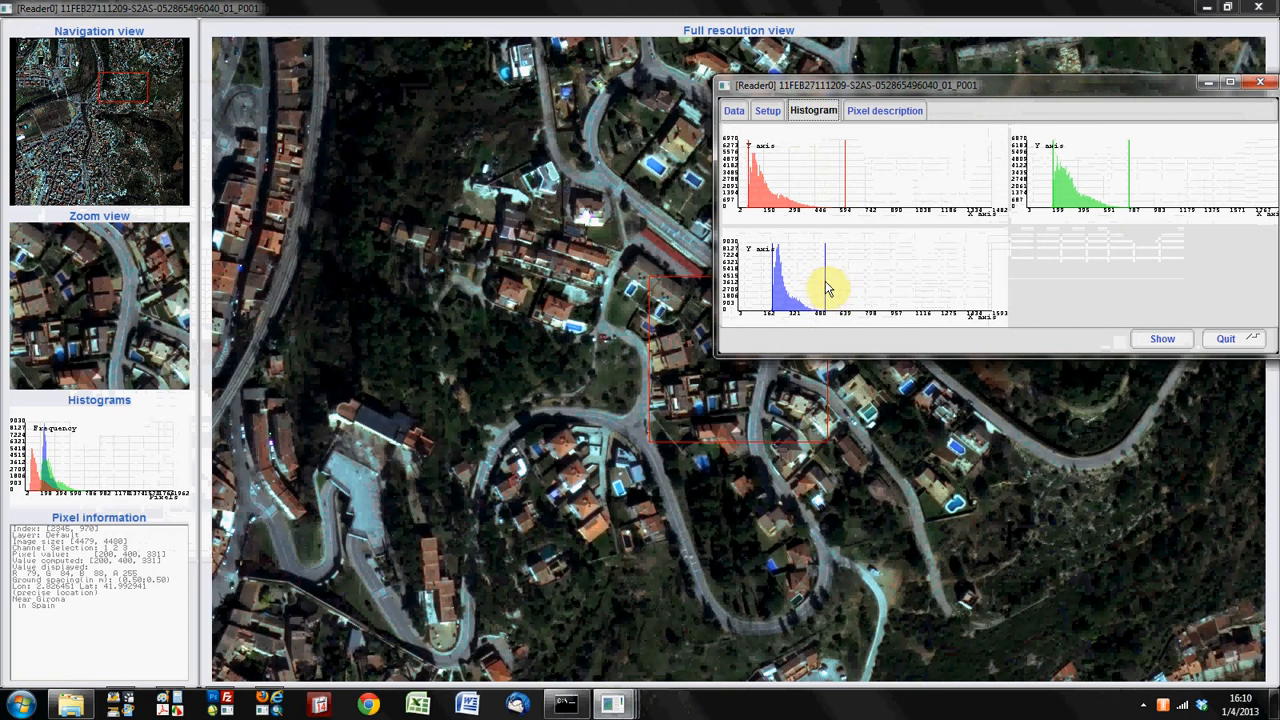
left_click_drag(828, 285, 842, 289)
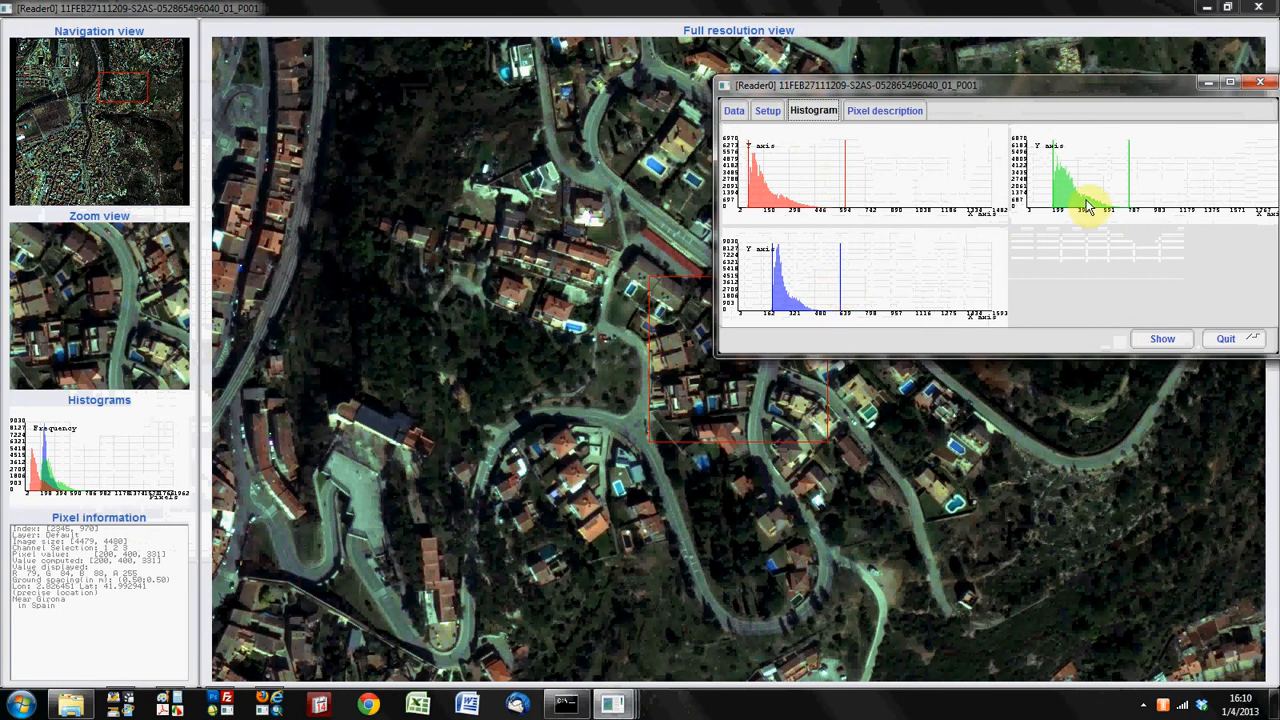
left_click_drag(1131, 192, 1148, 191)
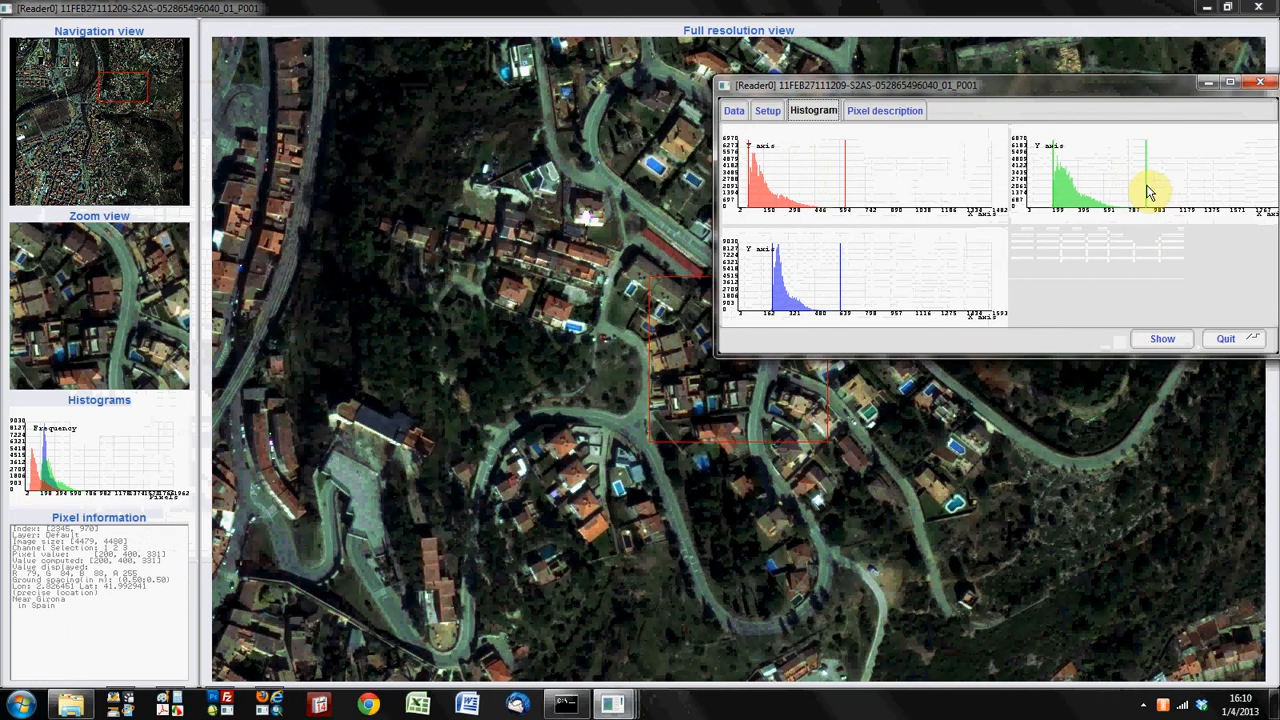
Reduce the lower limits of the green, red and blue channel histograms to about 130, 35 and 175.
left_click_drag(1053, 190, 1053, 190)
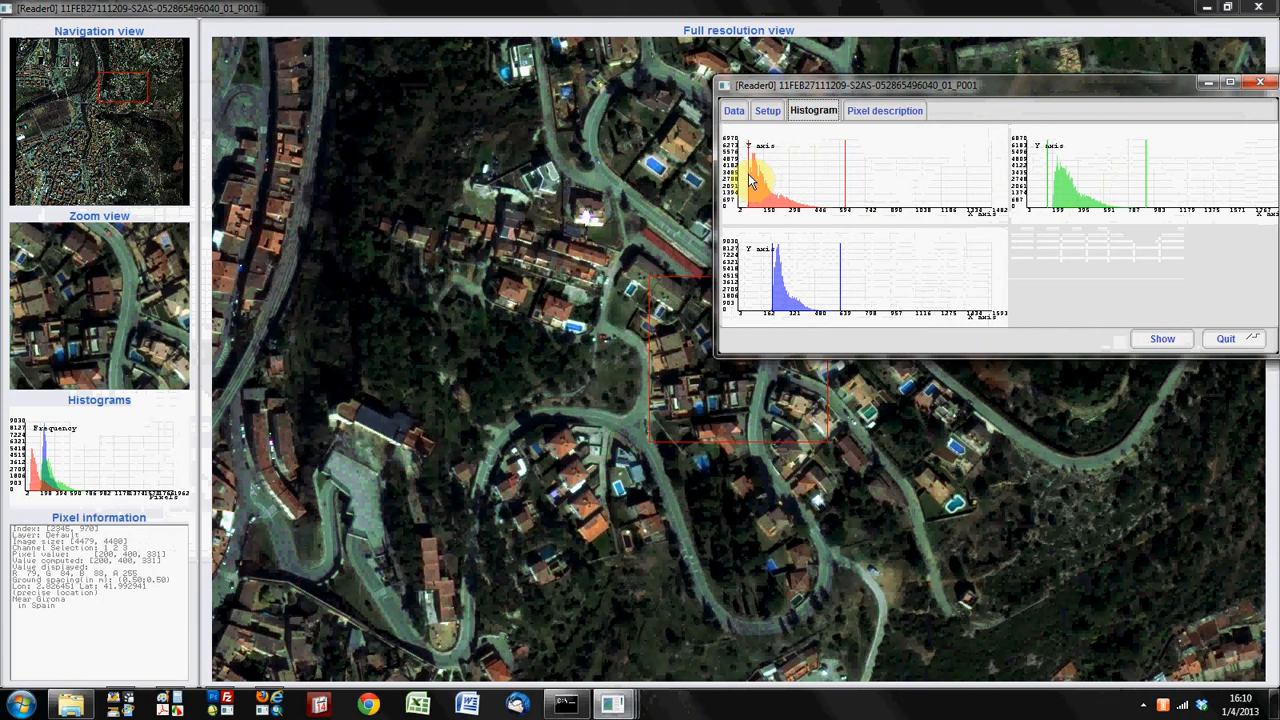
left_click(775, 298)
left_click_drag(773, 292, 770, 291)
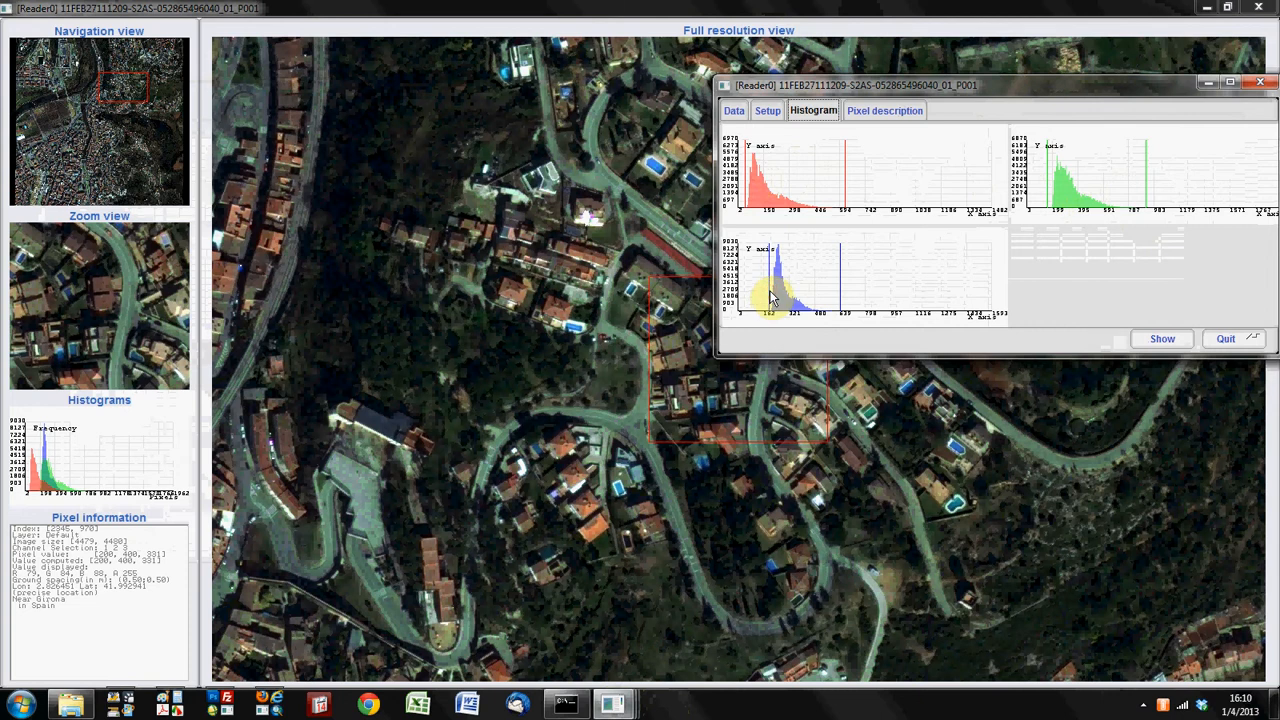
left_click(314, 631)
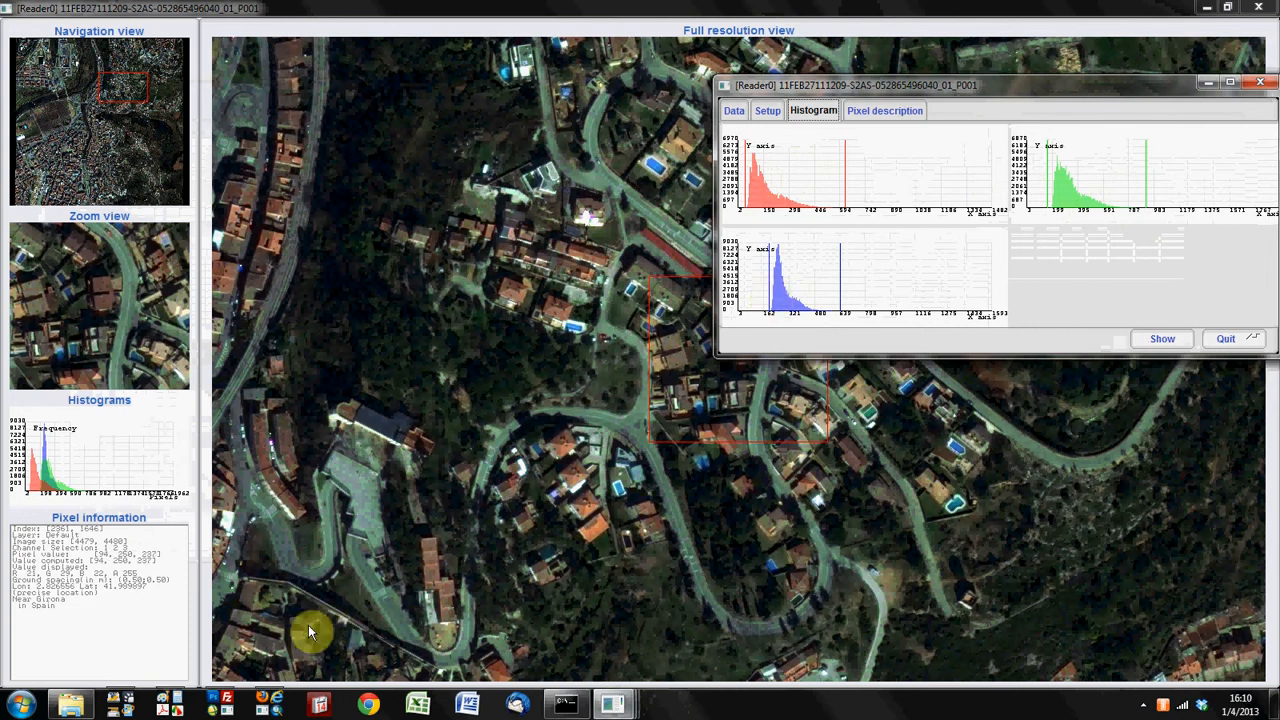
Switch to Windows Explorer, go to the Desktop folder, view the exported test1 JPEG in the photo viewer and close it.
left_click(72, 706)
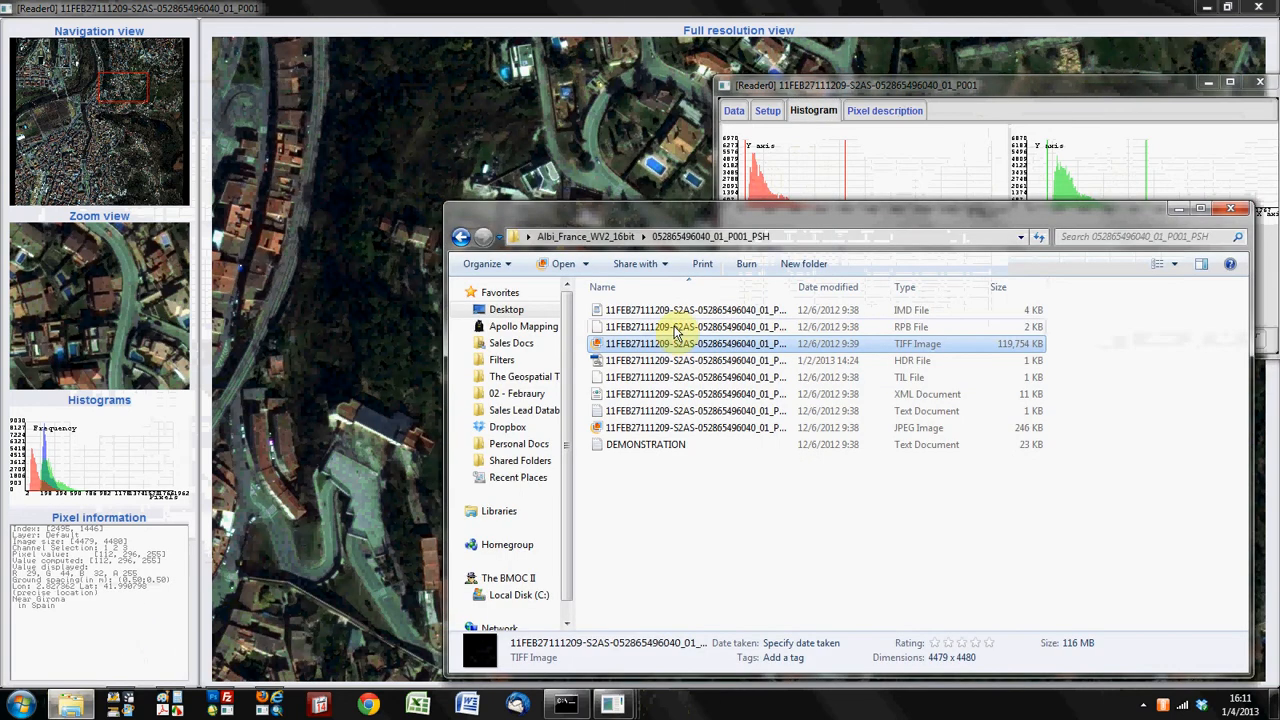
left_click(505, 310)
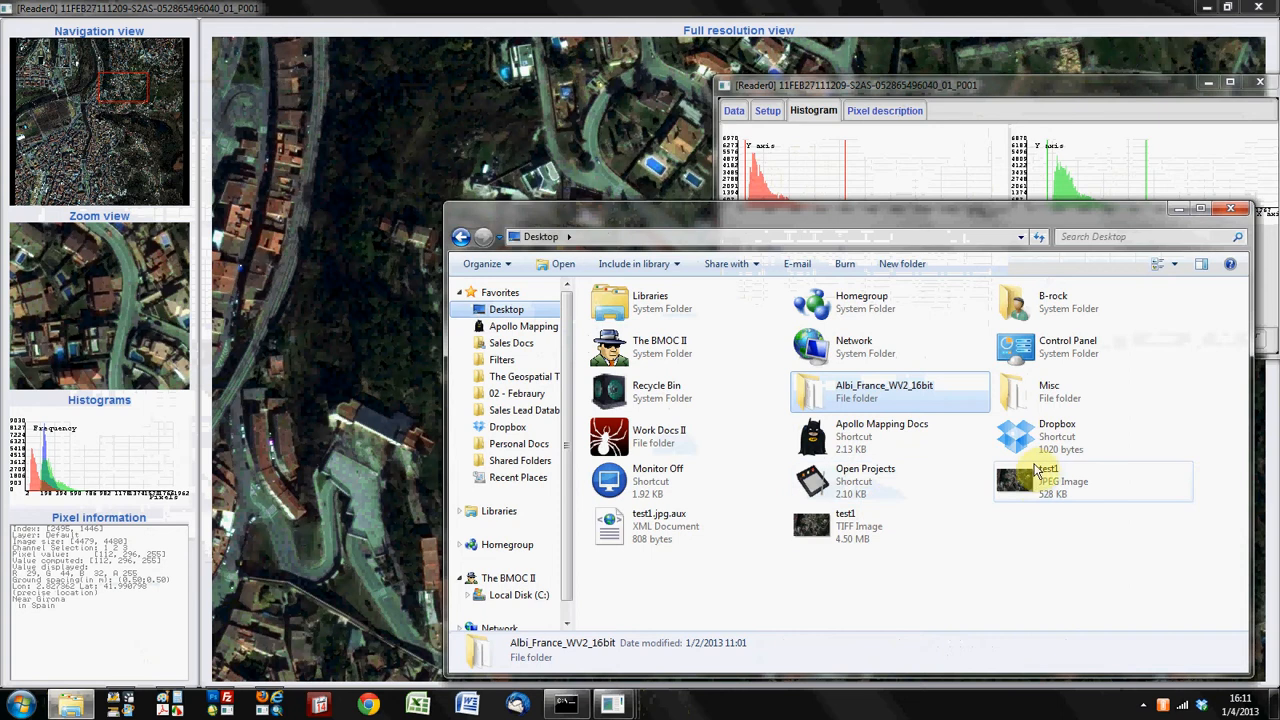
double_click(1030, 482)
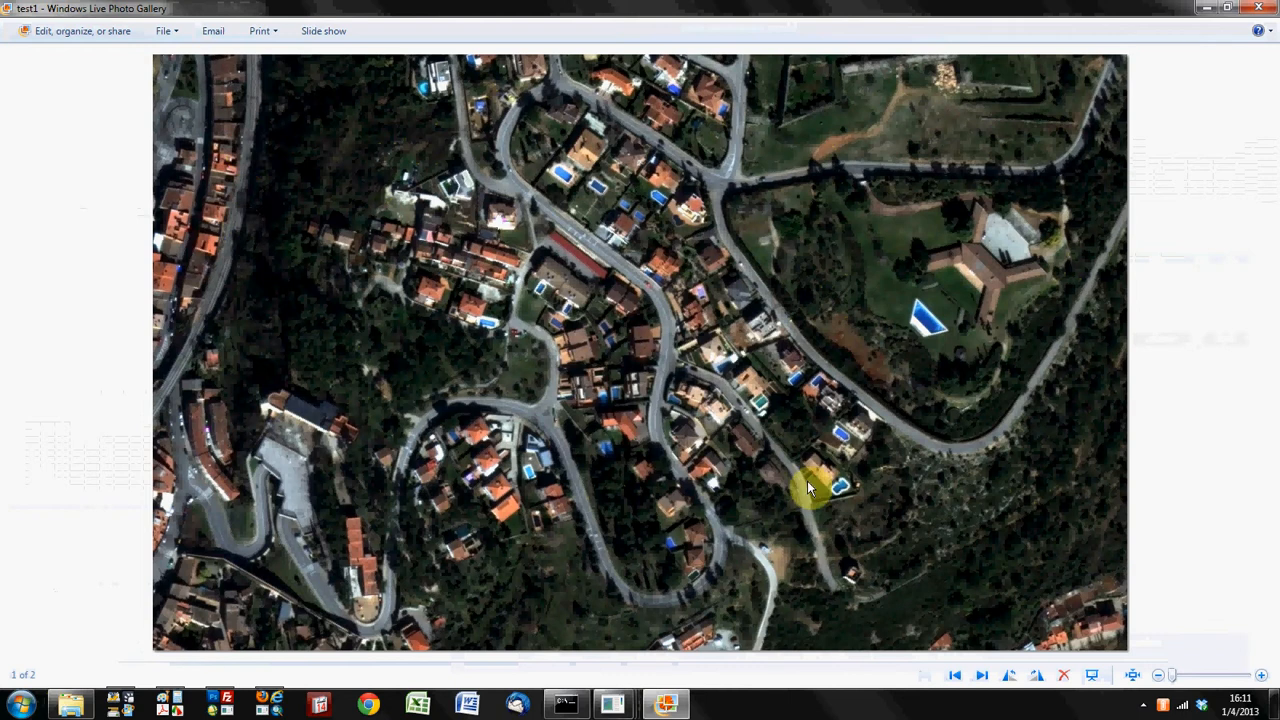
left_click(1263, 17)
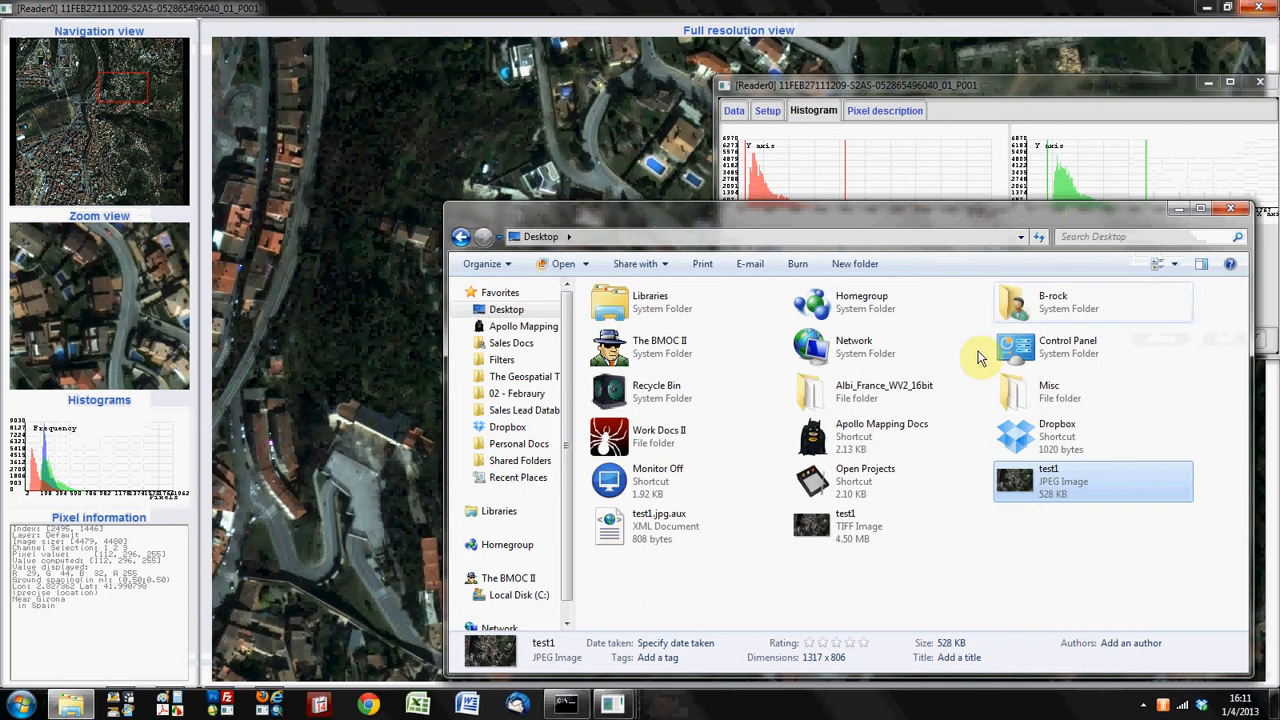
View the exported test1 TIFF in the photo viewer, close it and minimize the file window.
double_click(813, 532)
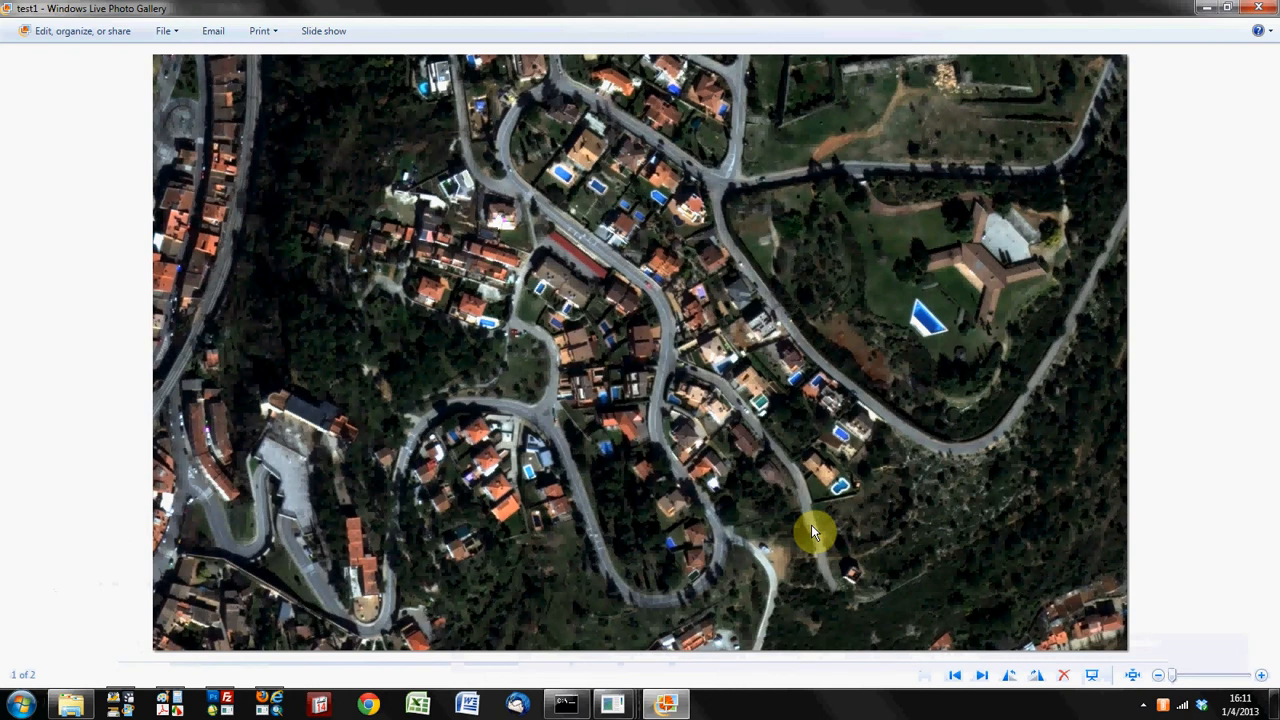
left_click(1258, 7)
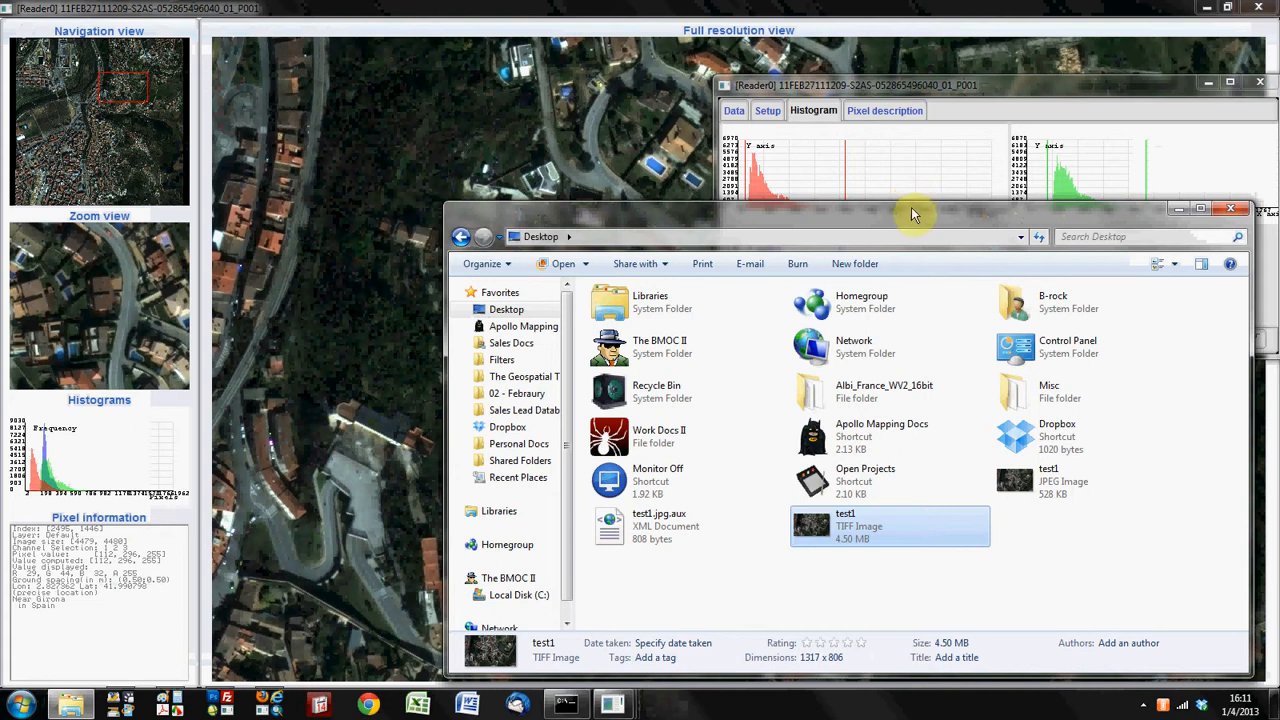
left_click(1178, 208)
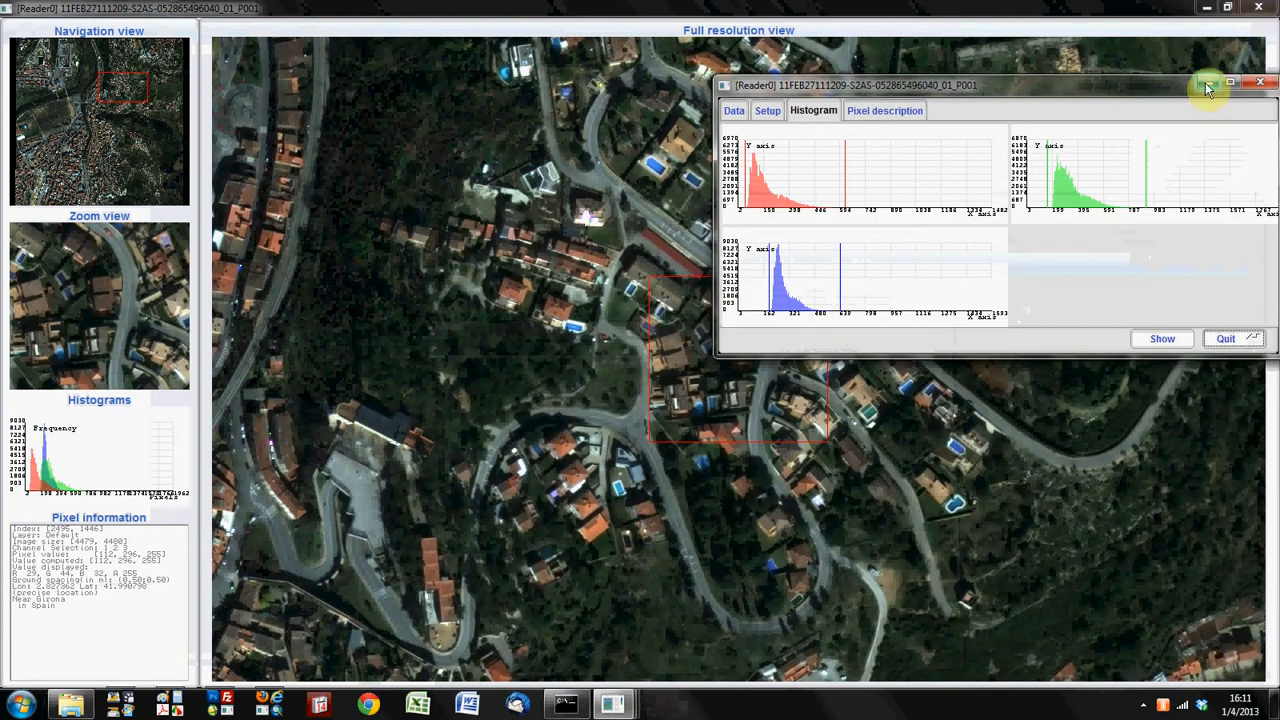
Inspect the southwestern town centre, the southeastern hillsides and the wooded area at the image's western edge at full resolution.
left_click(72, 165)
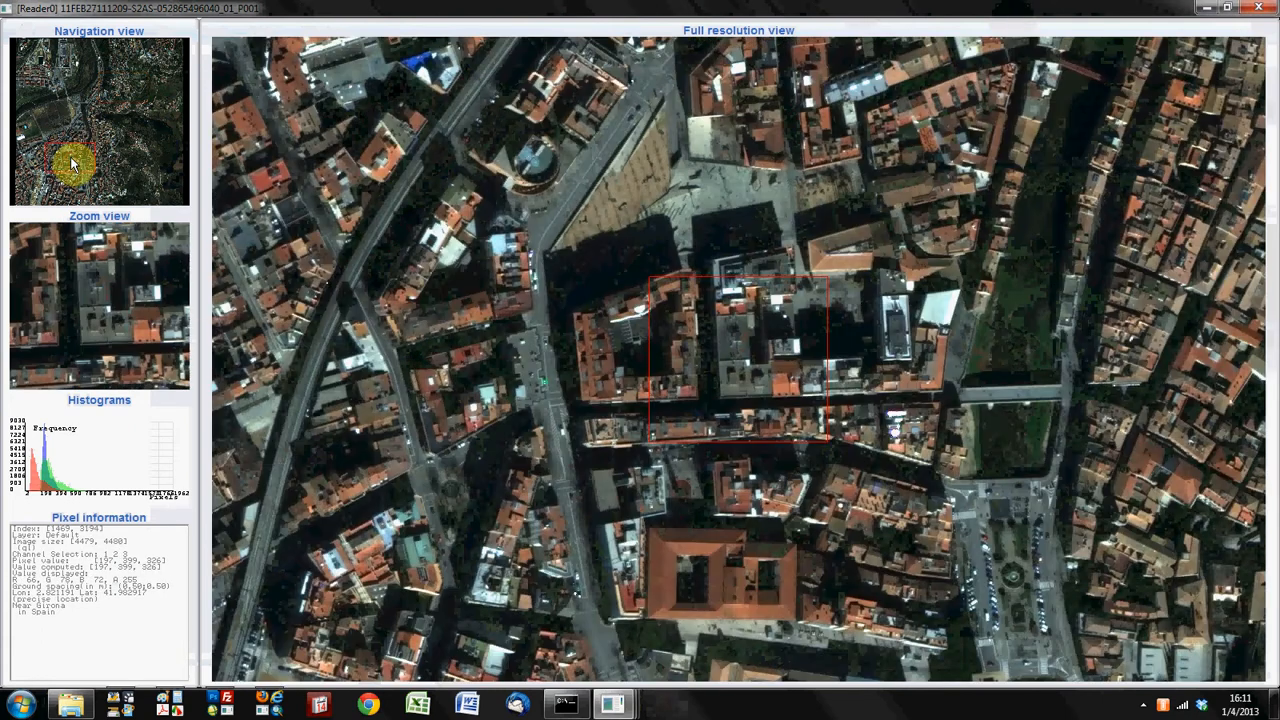
left_click(127, 174)
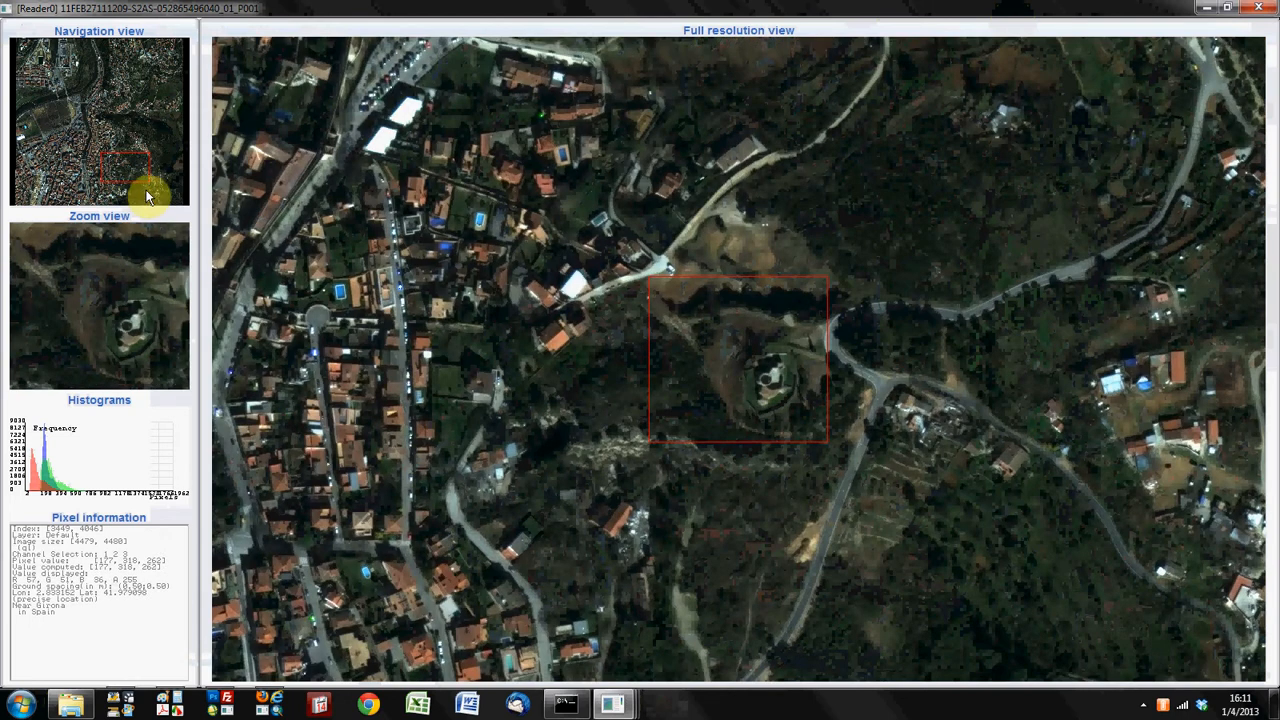
left_click(156, 190)
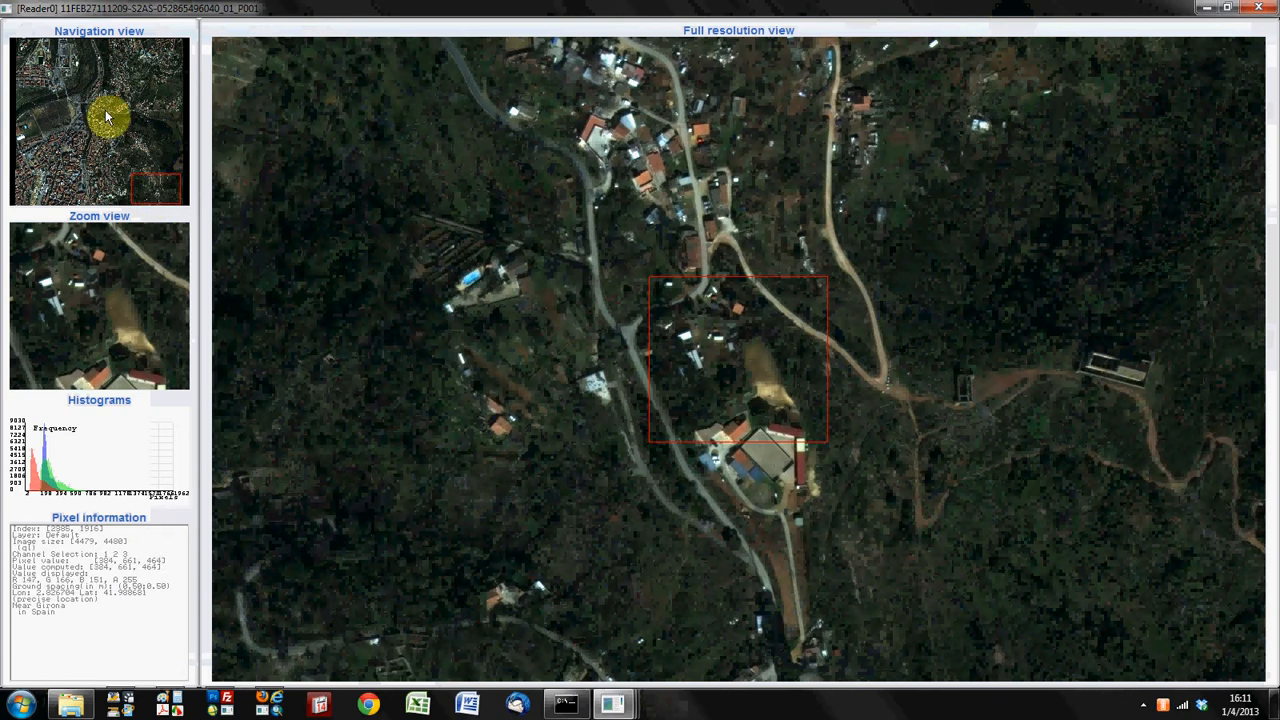
left_click(34, 120)
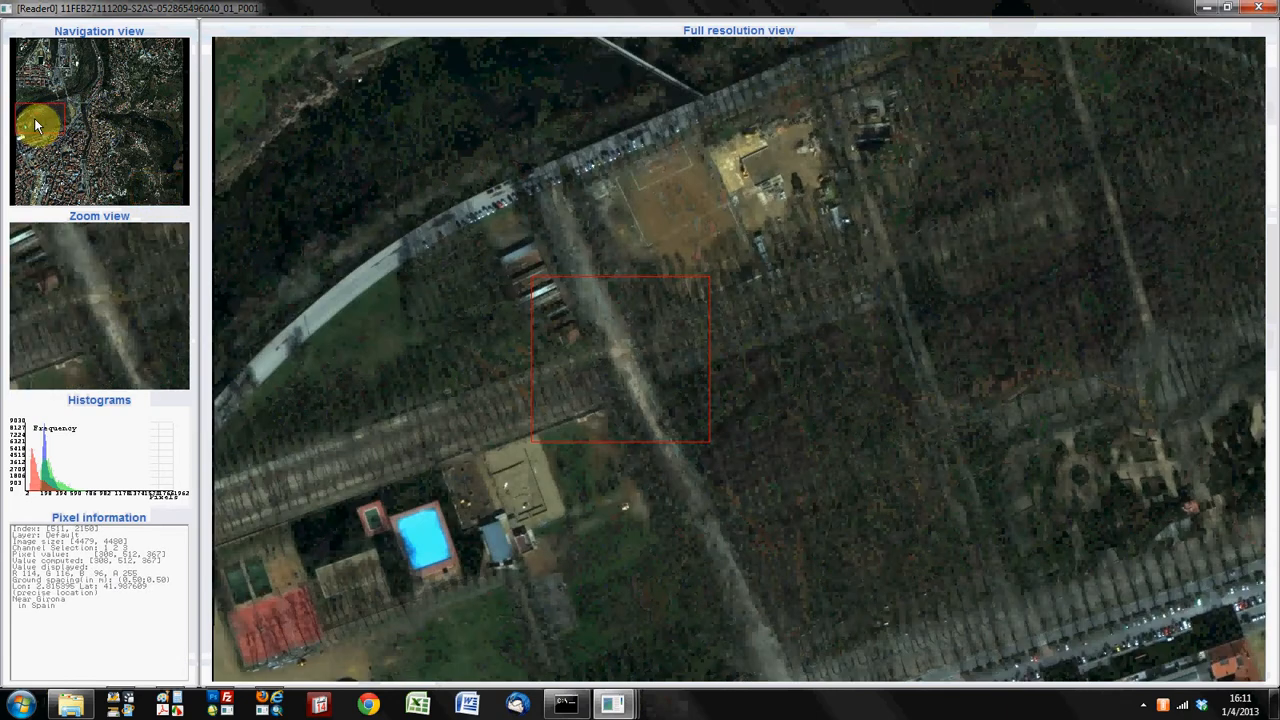